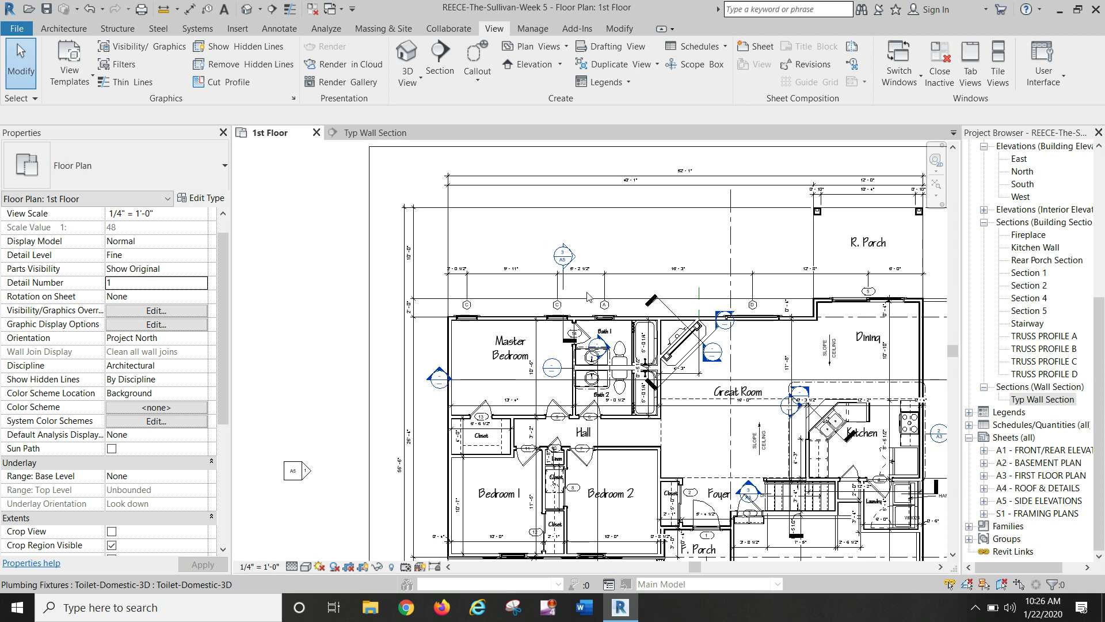
# Step: Pin the typical wall section line in the 1st Floor plan, then switch to the Typ Wall Section view
pyautogui.scroll(2, 583, 297)
pyautogui.scroll(1, 580, 296)
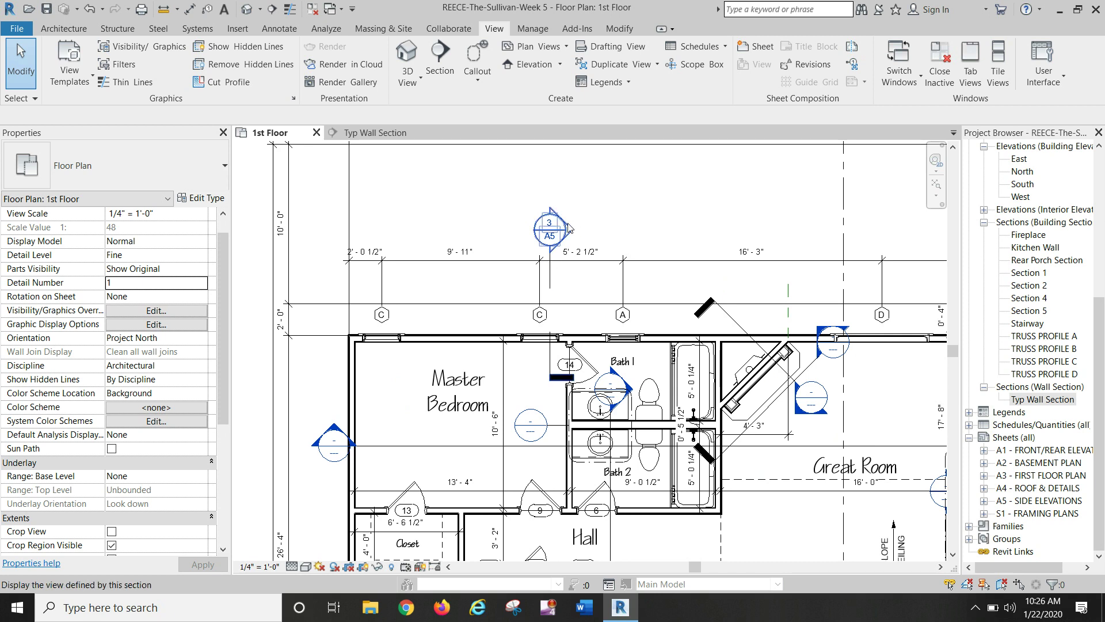
pyautogui.click(550, 284)
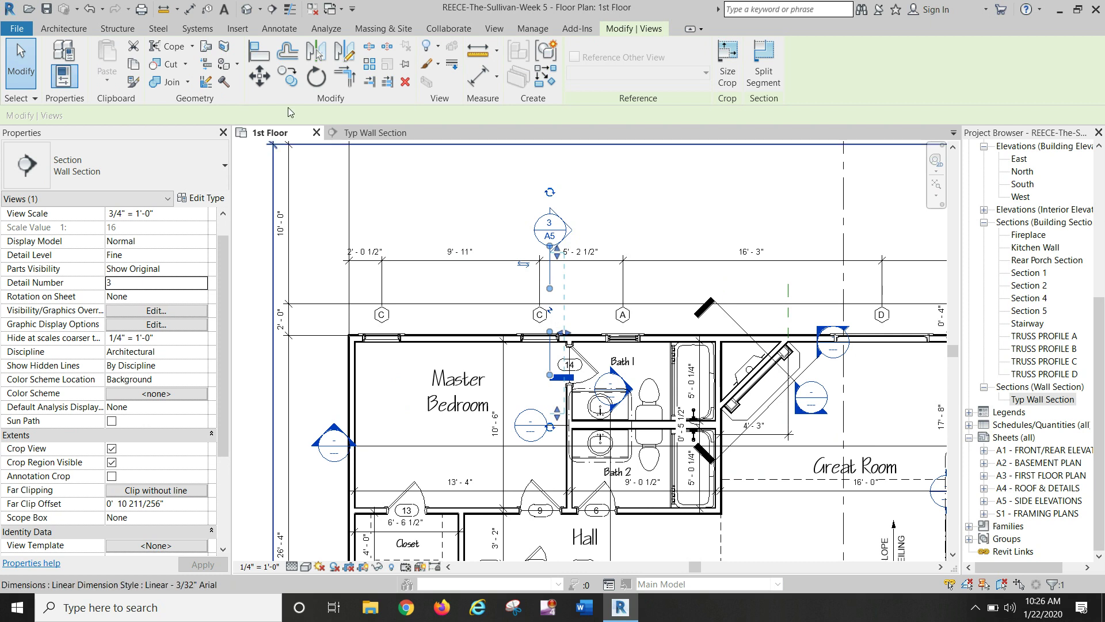
pyautogui.click(405, 65)
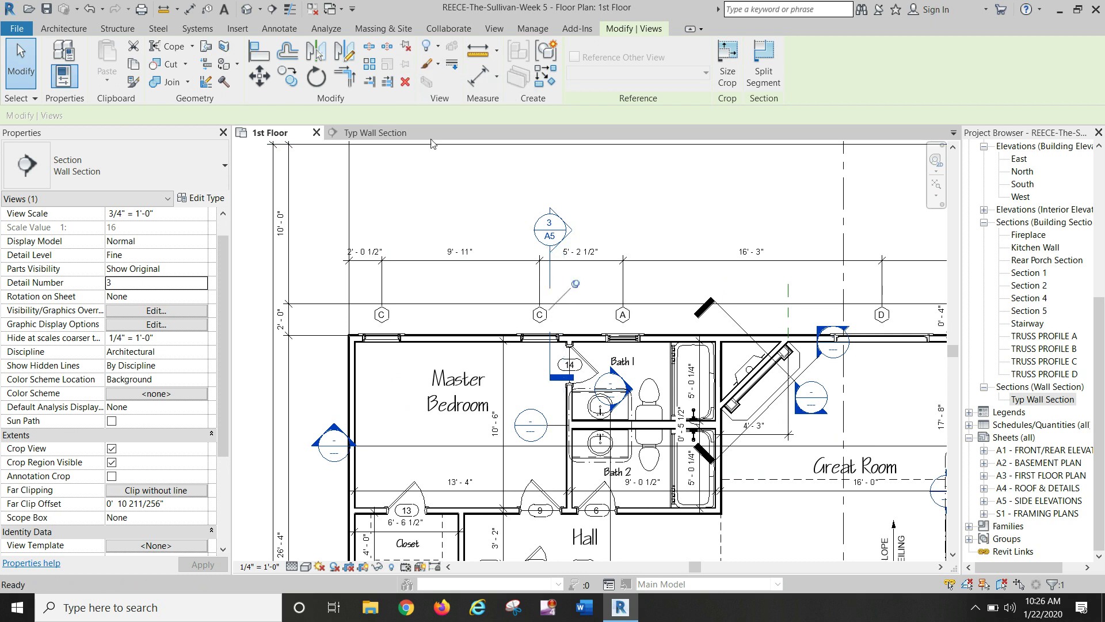
pyautogui.click(454, 192)
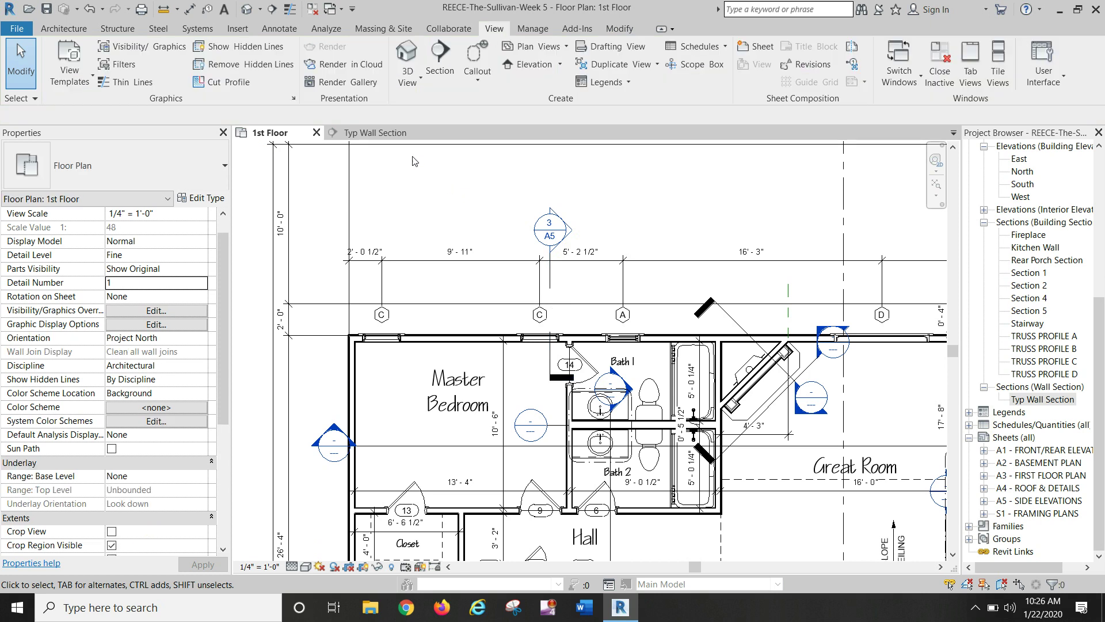
pyautogui.click(369, 134)
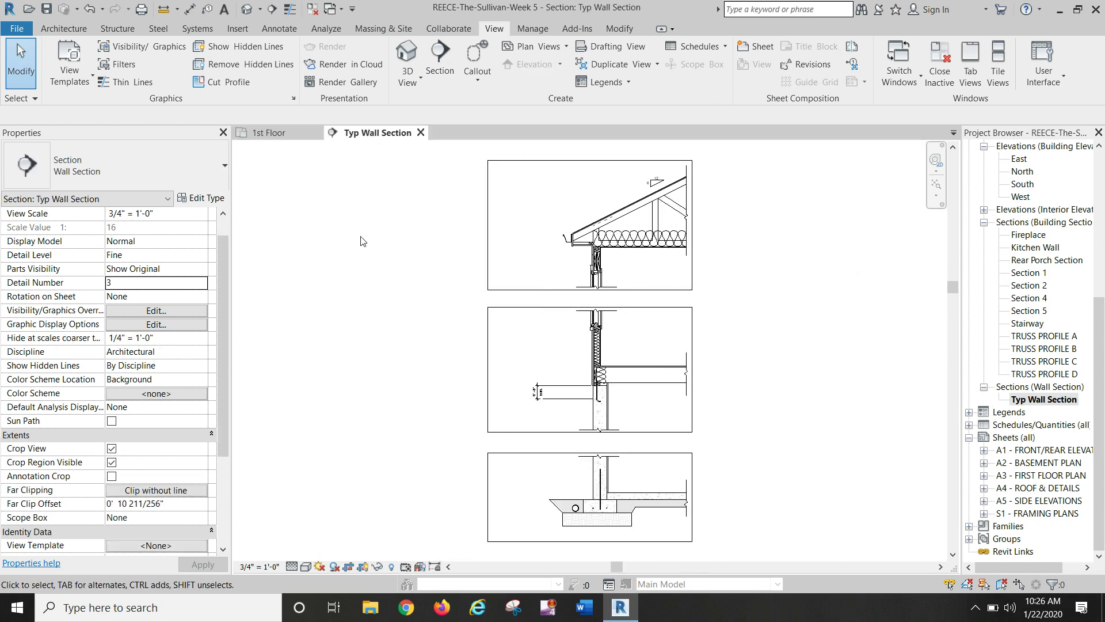
# Step: Unpin the wall section's crop regions and its marker in the 1st Floor plan, then return to Typ Wall Section
pyautogui.click(492, 231)
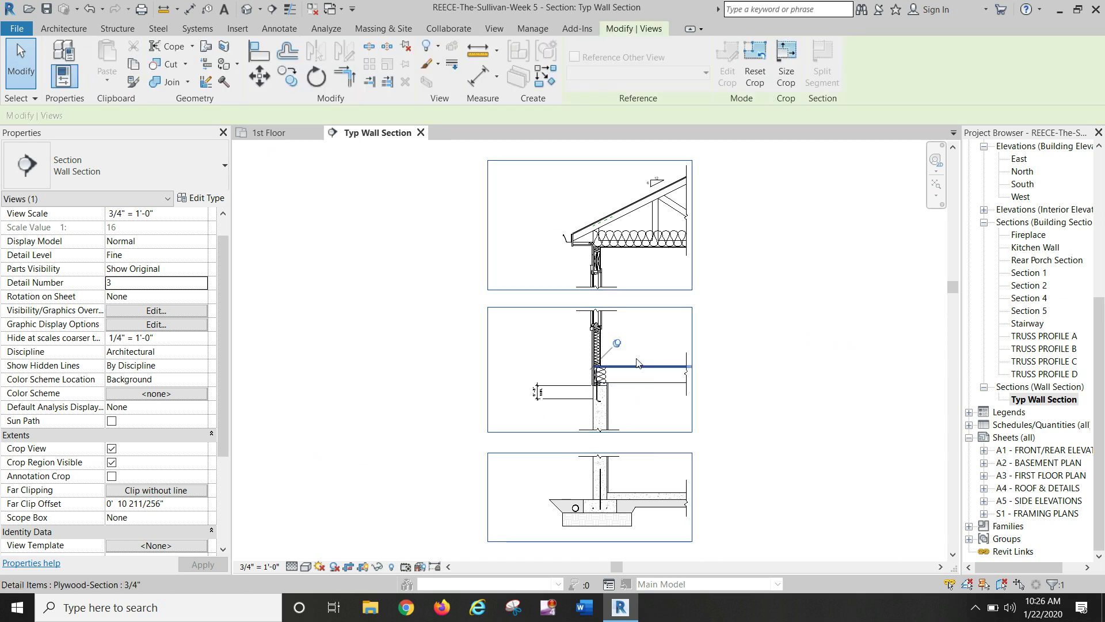
pyautogui.click(617, 344)
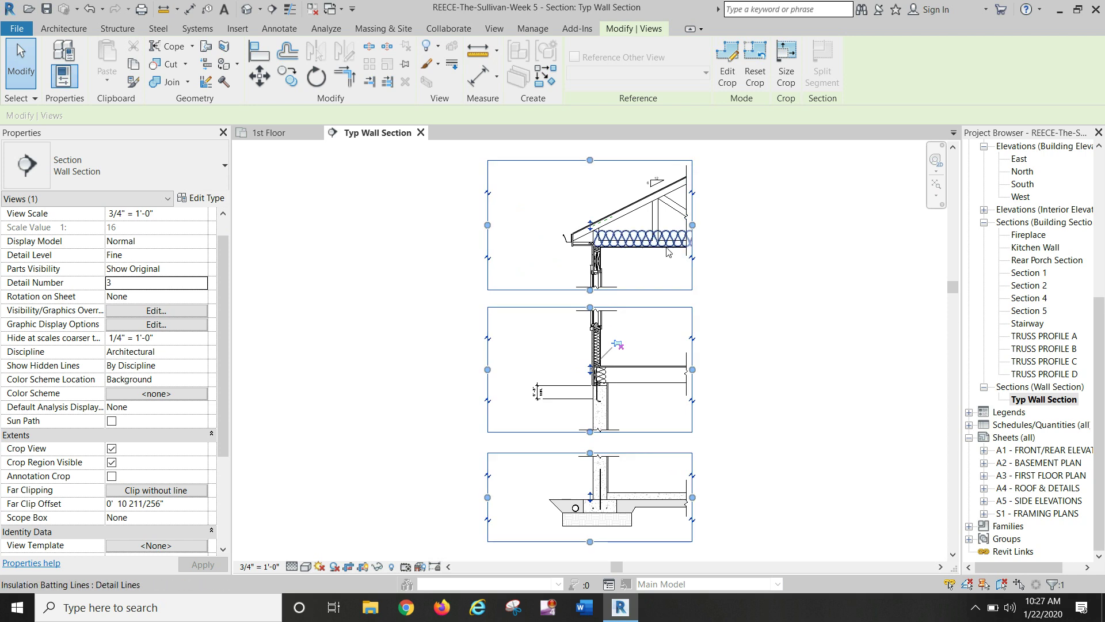
pyautogui.click(270, 140)
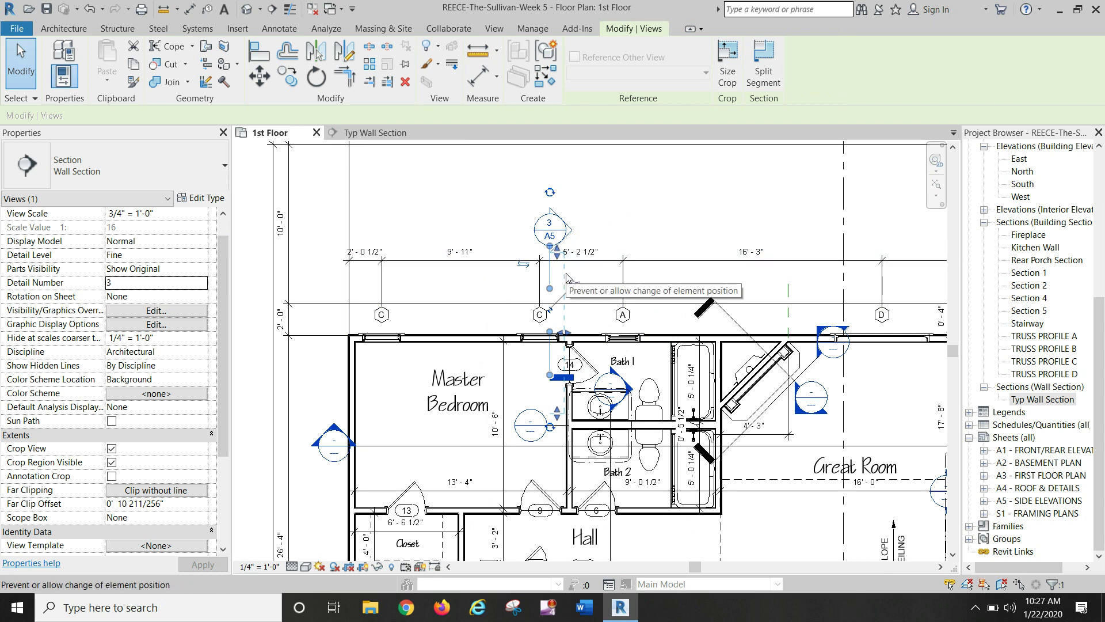
pyautogui.click(568, 281)
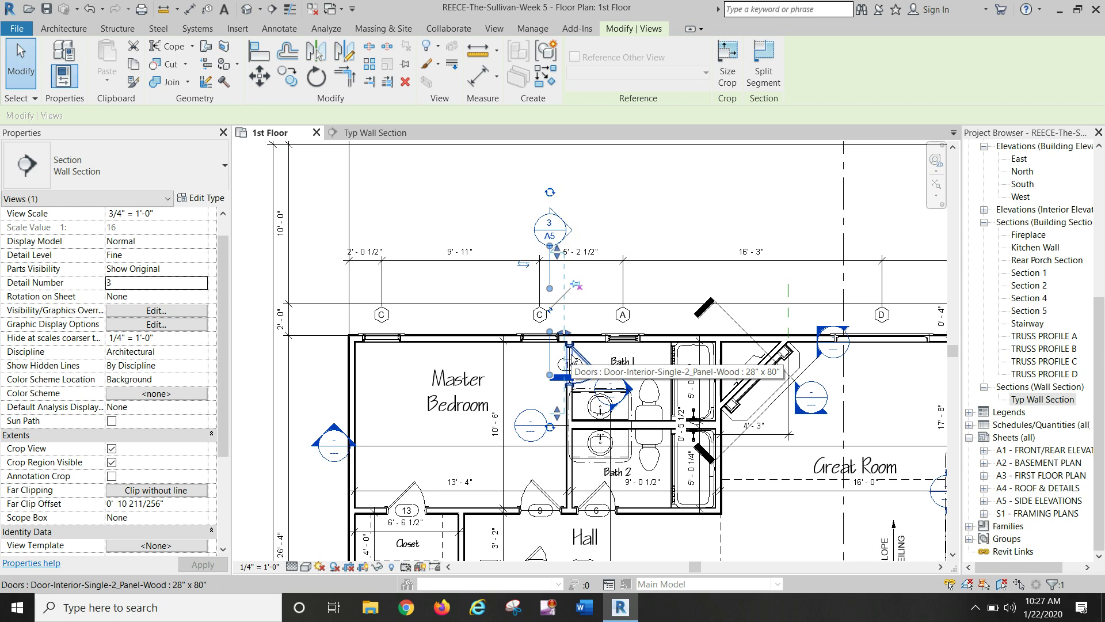
pyautogui.click(372, 136)
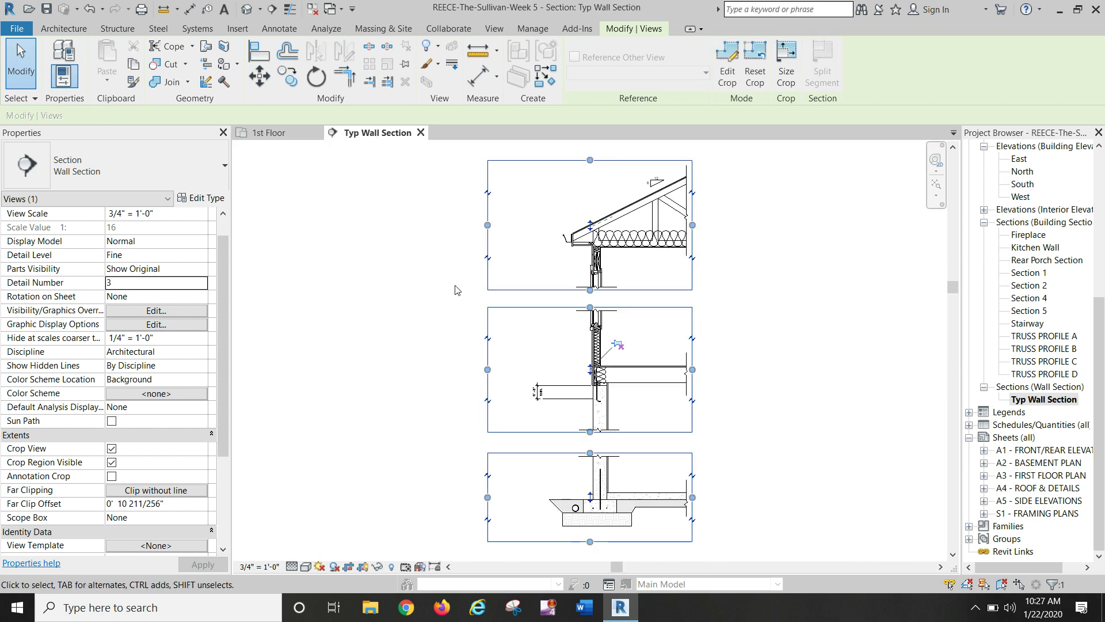
pyautogui.click(472, 326)
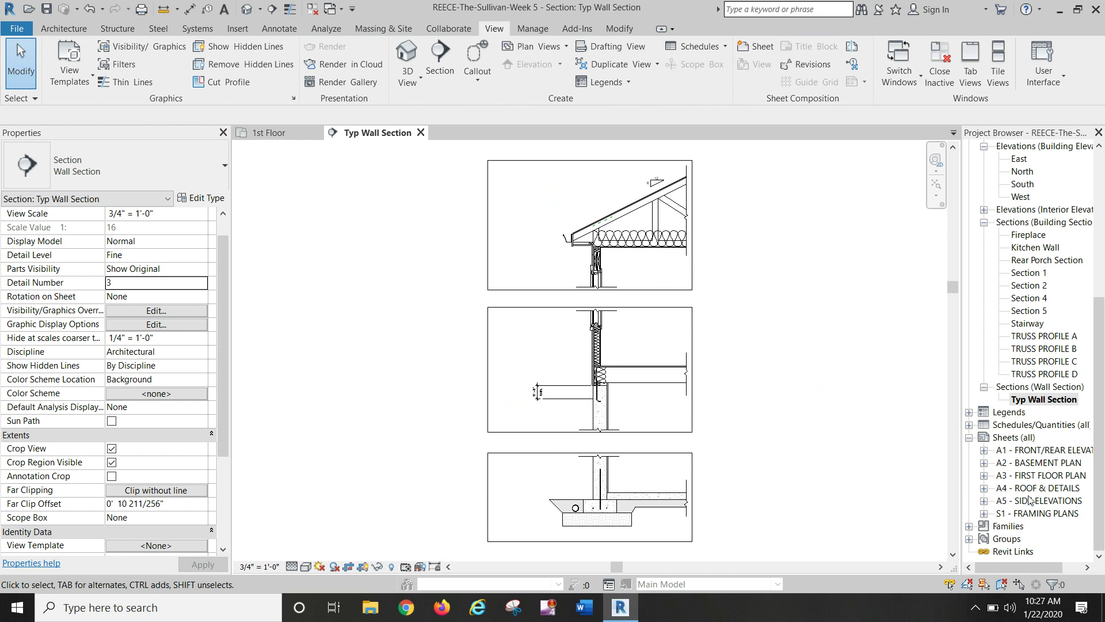
# Step: Check the three-part wall section on sheet A5 - SIDE ELEVATIONS, then go back to Typ Wall Section
pyautogui.doubleClick(1046, 501)
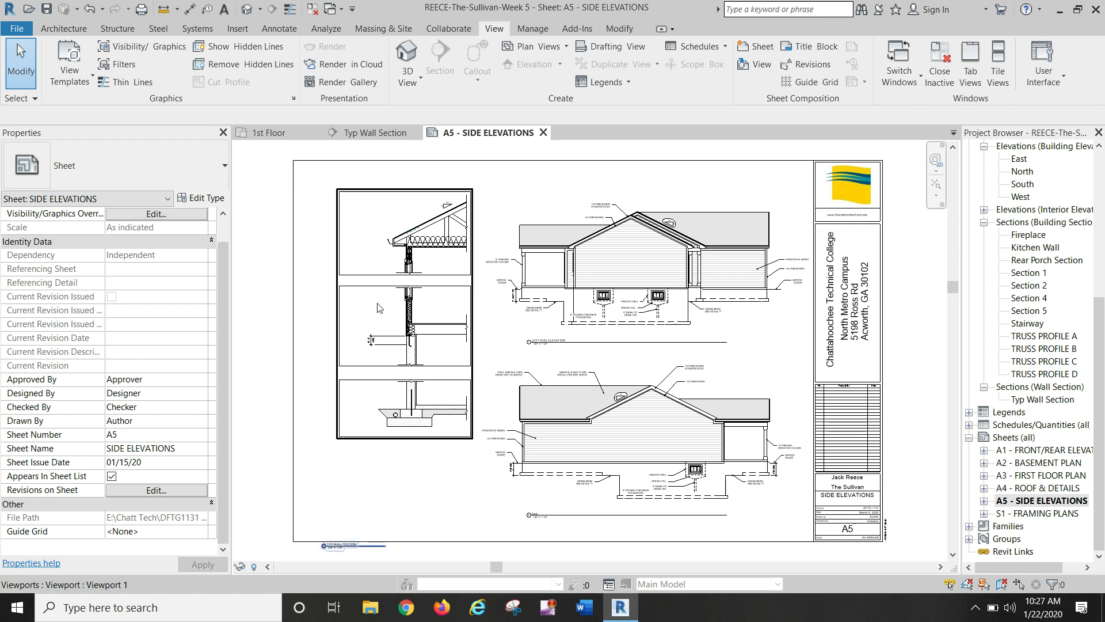
pyautogui.click(356, 134)
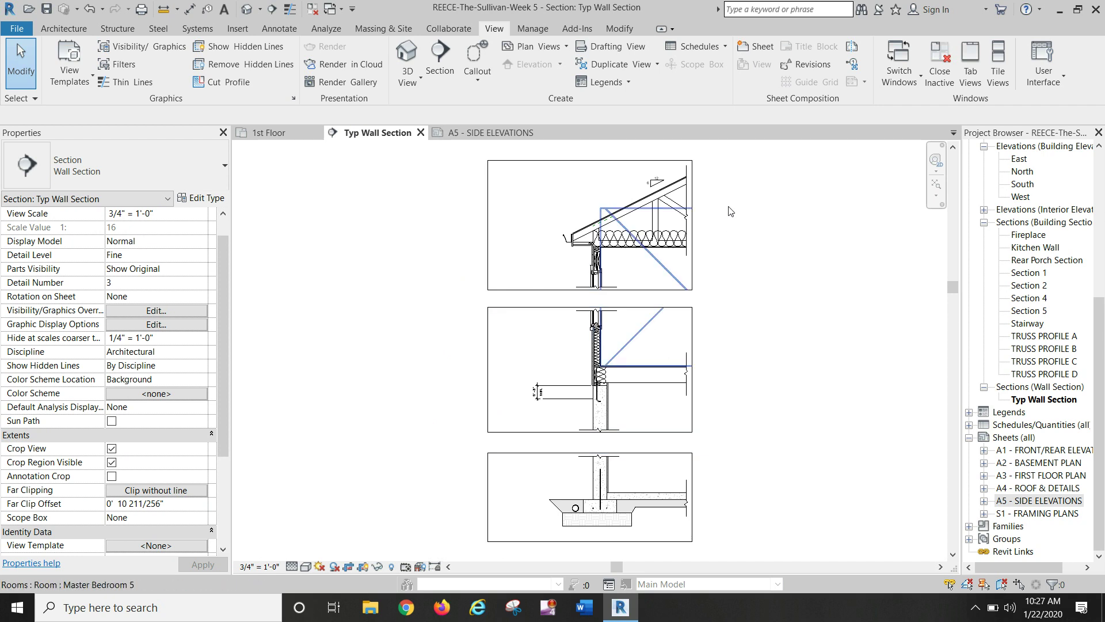
# Step: Zoom into the eave, turn on Thin Lines, and center the eave and gutter framing
pyautogui.scroll(1, 728, 211)
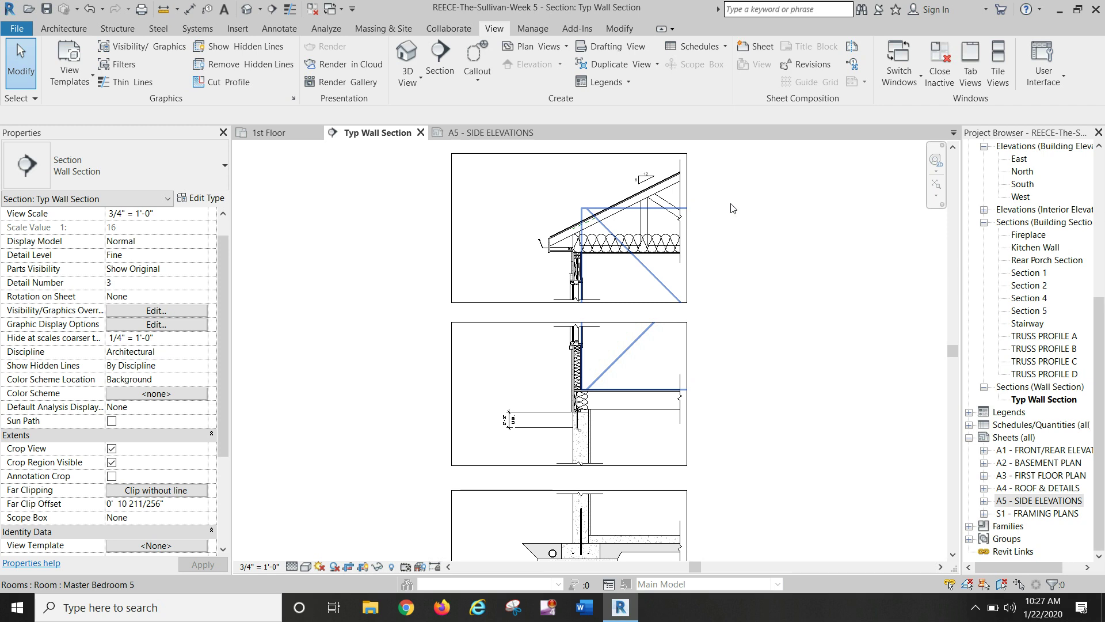
pyautogui.scroll(2, 736, 199)
pyautogui.scroll(4, 740, 176)
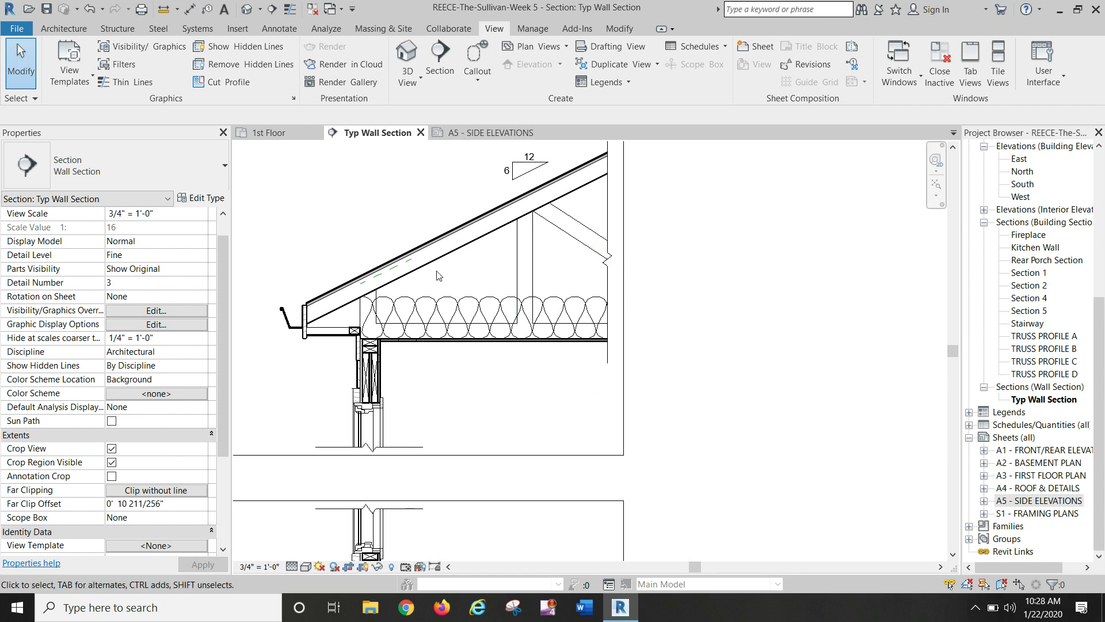
pyautogui.scroll(4, 388, 275)
pyautogui.scroll(4, 626, 314)
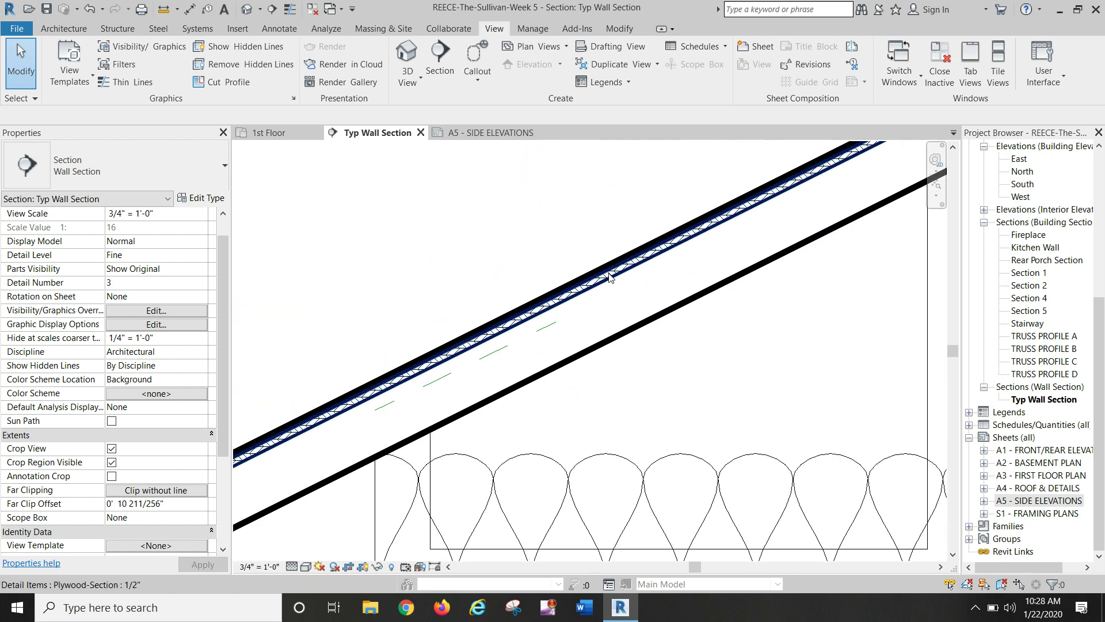
pyautogui.click(289, 9)
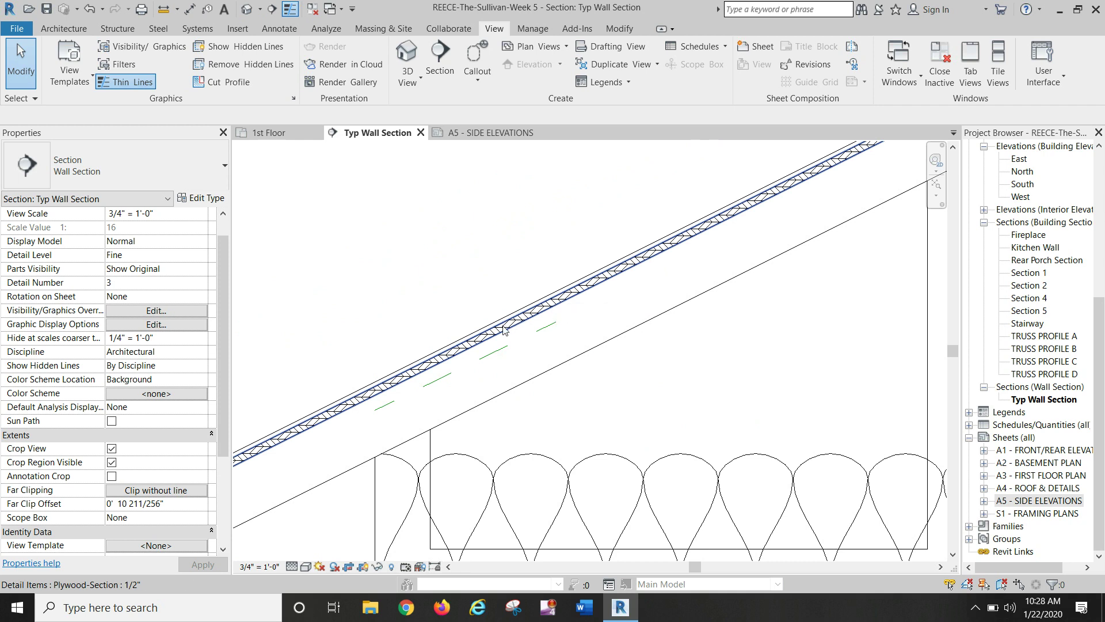
pyautogui.scroll(-1, 504, 328)
pyautogui.scroll(-2, 506, 374)
pyautogui.scroll(-1, 523, 377)
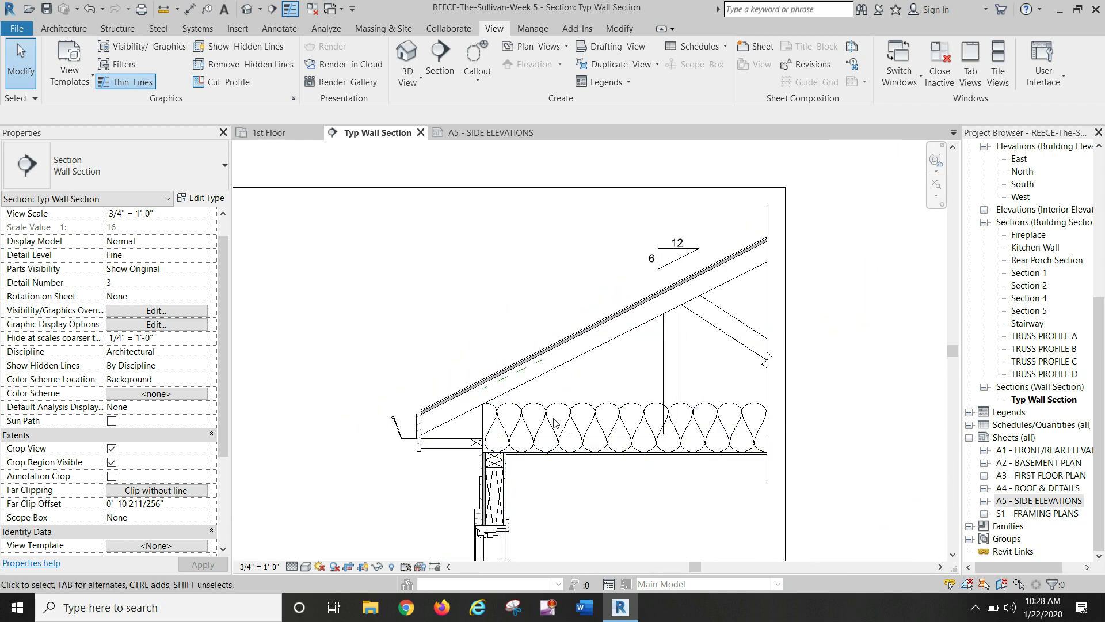
pyautogui.moveTo(636, 401)
pyautogui.mouseDown(button='middle')
pyautogui.moveTo(576, 161)
pyautogui.moveTo(420, 335)
pyautogui.mouseUp(button='middle')
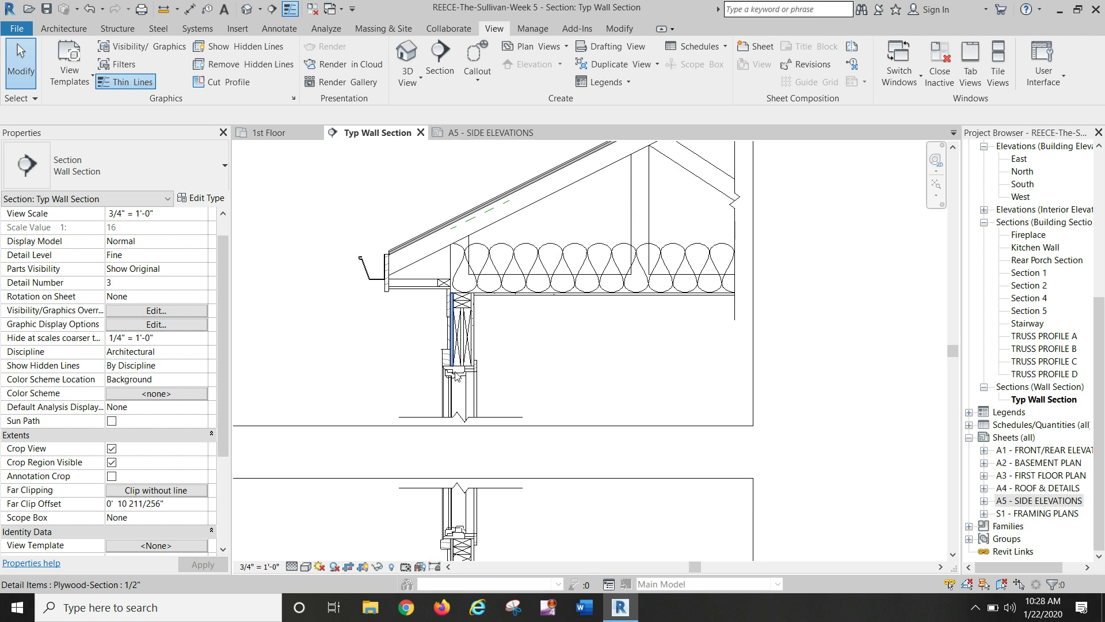
pyautogui.scroll(3, 450, 380)
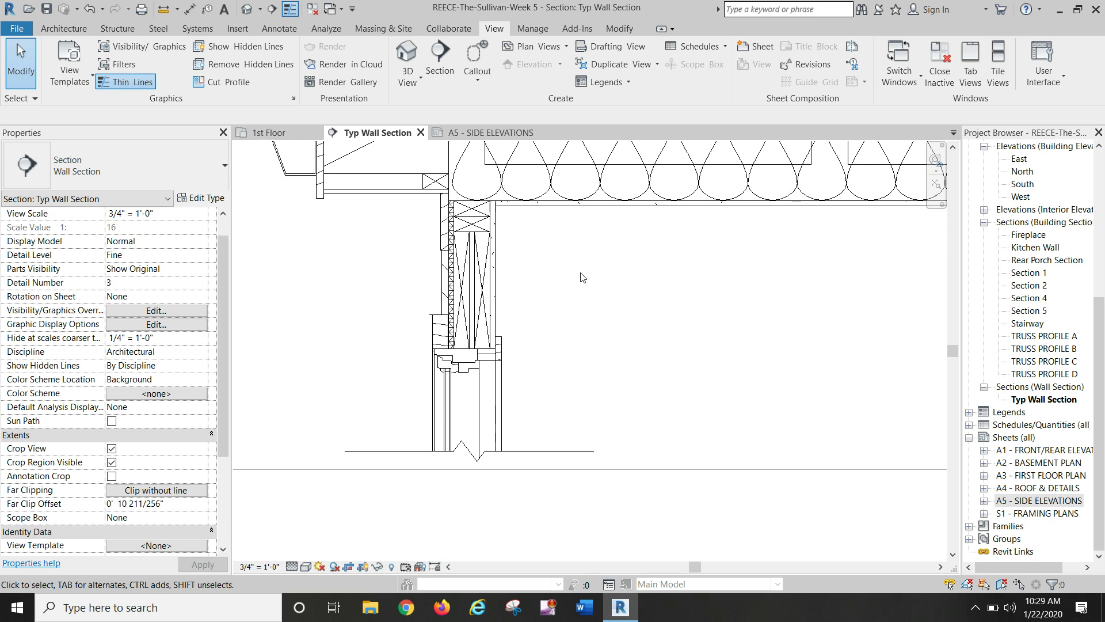
# Step: Inspect the casement window, roof insulation and 2x12 header framing in the wall section
pyautogui.click(487, 381)
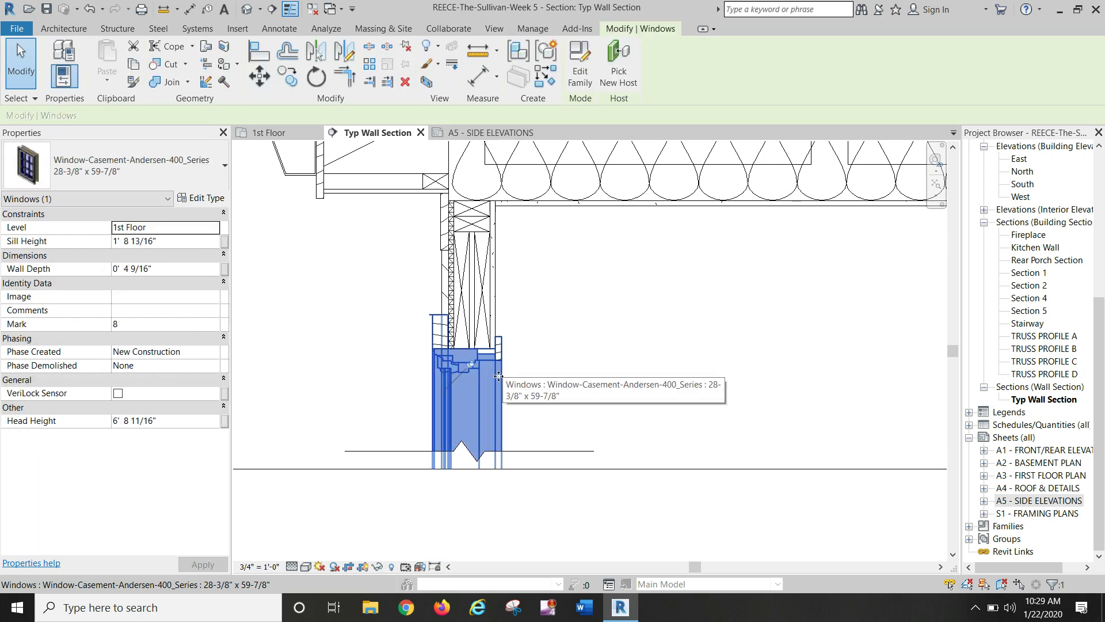
pyautogui.click(598, 387)
pyautogui.scroll(4, 472, 389)
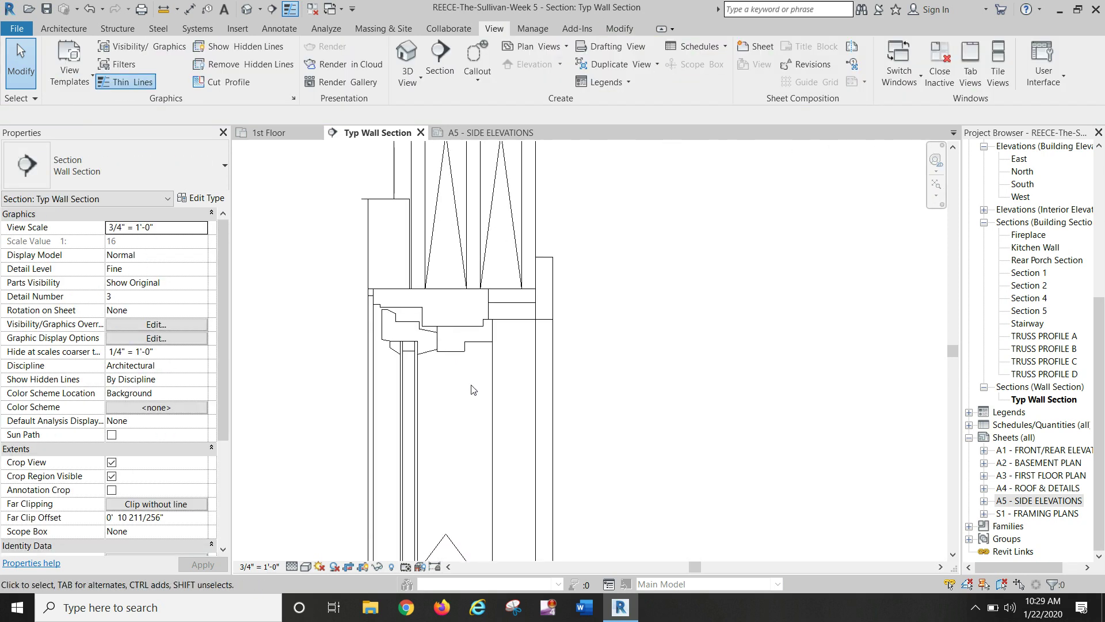
pyautogui.scroll(2, 472, 390)
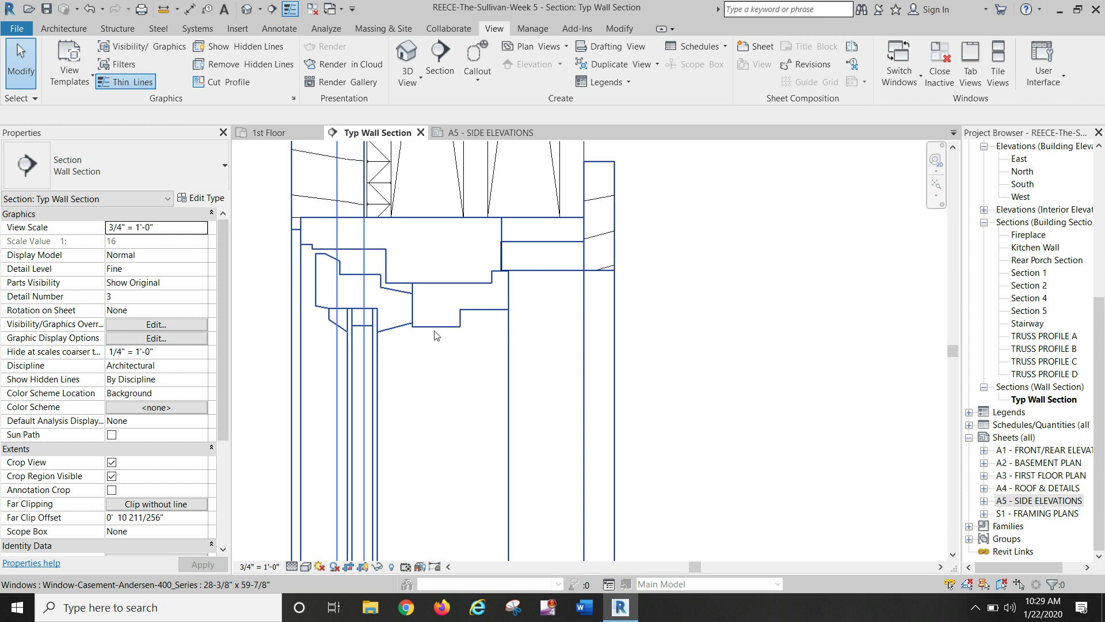
pyautogui.scroll(-3, 452, 336)
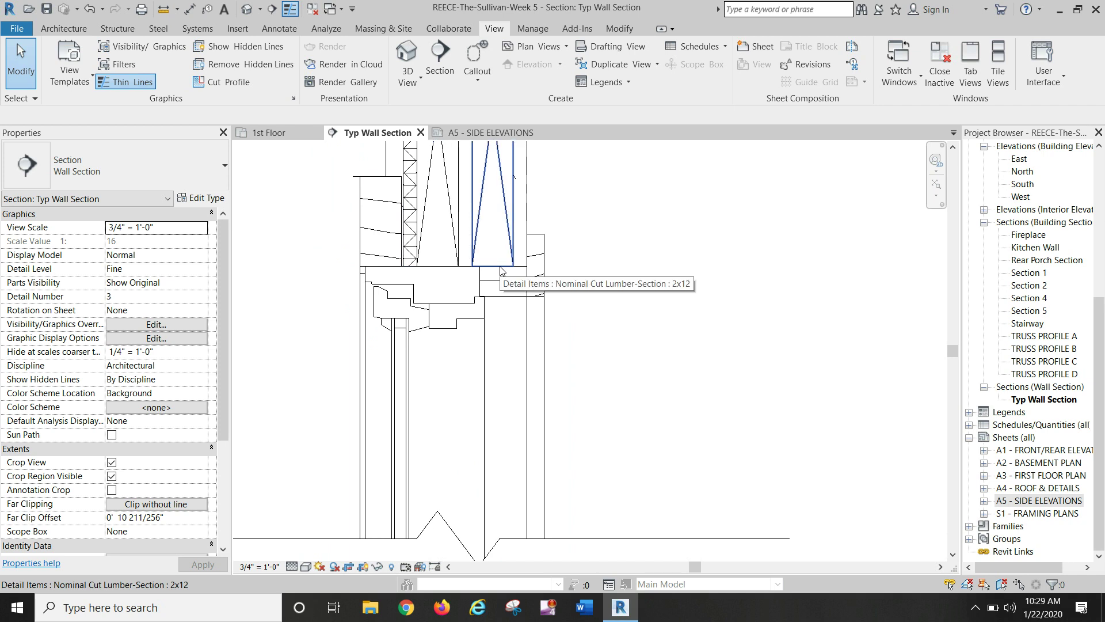
pyautogui.scroll(-5, 501, 270)
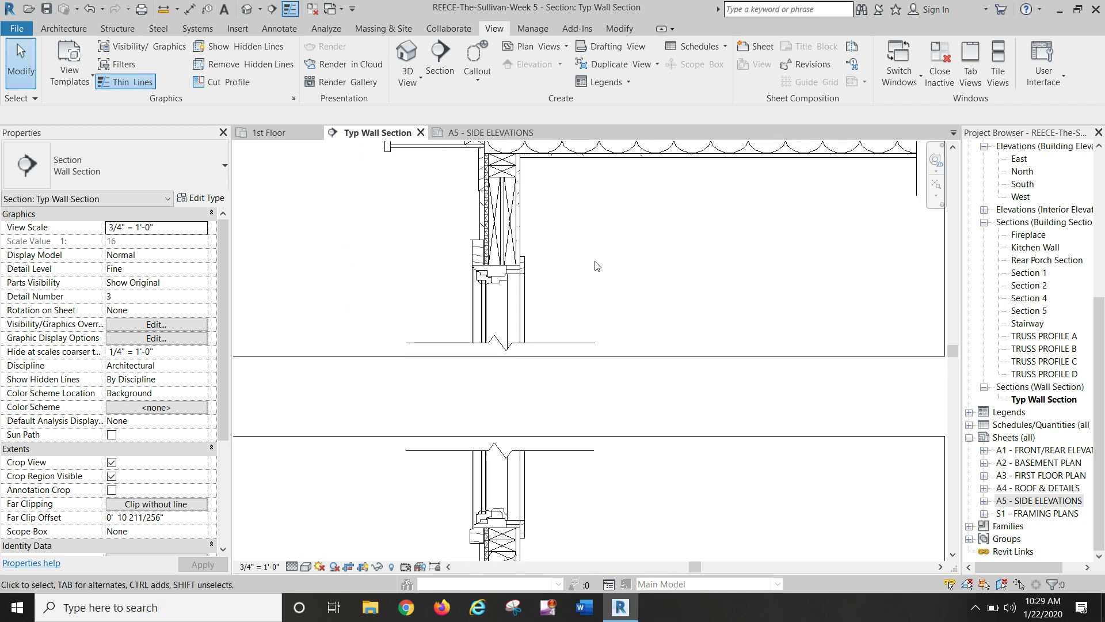
pyautogui.moveTo(603, 269); pyautogui.dragTo(578, 326, button='middle')
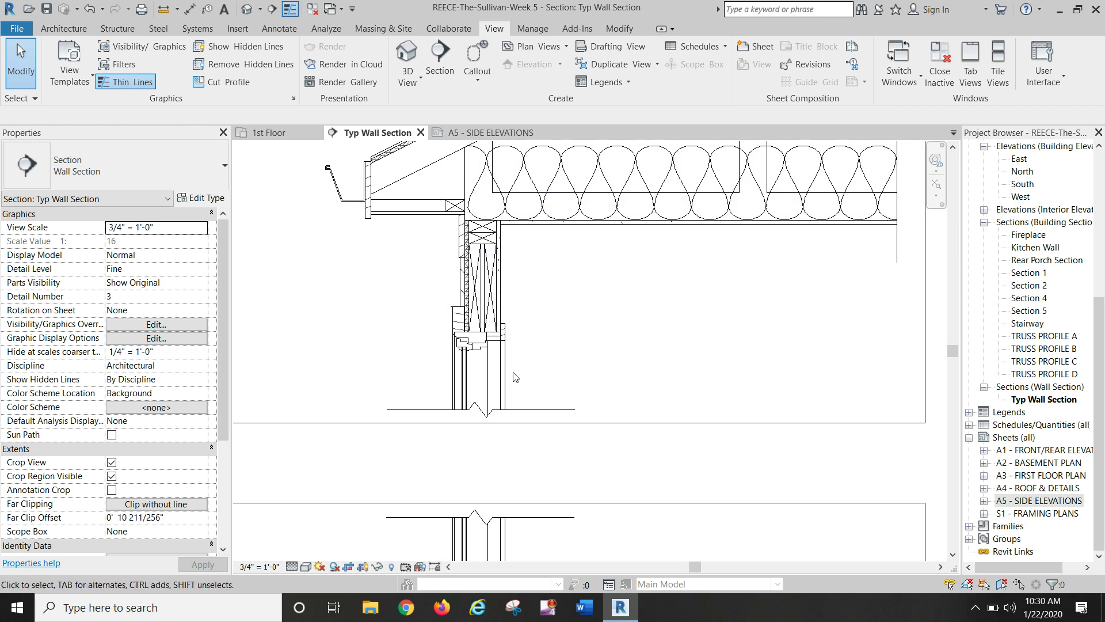
pyautogui.scroll(2, 482, 361)
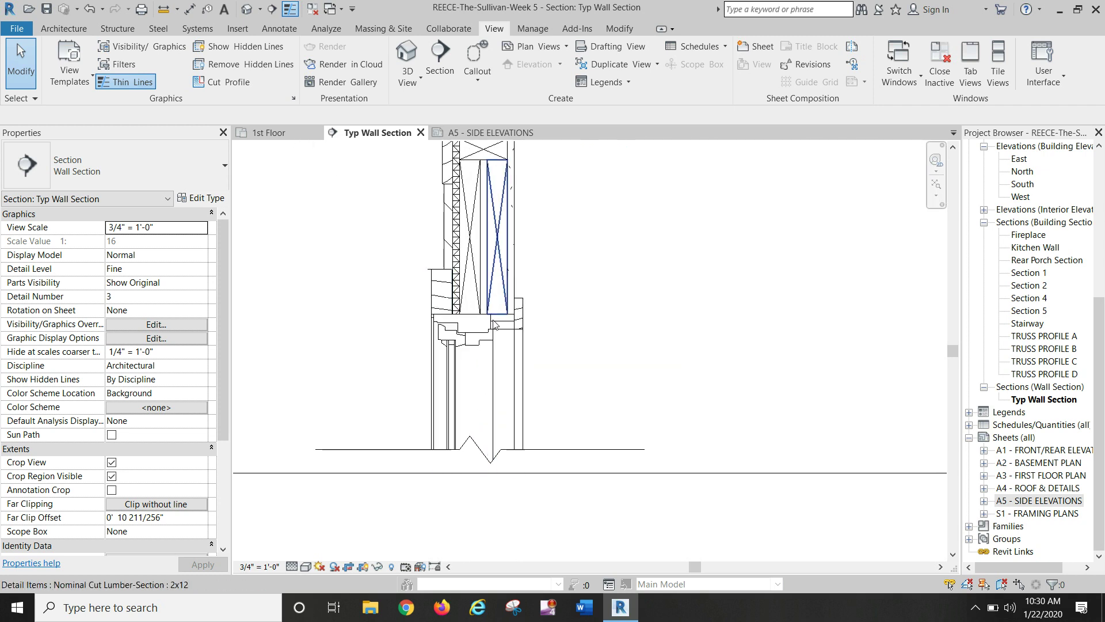
# Step: Select the Andersen 400 Series casement window and zoom around it to check its head and sill heights
pyautogui.click(492, 330)
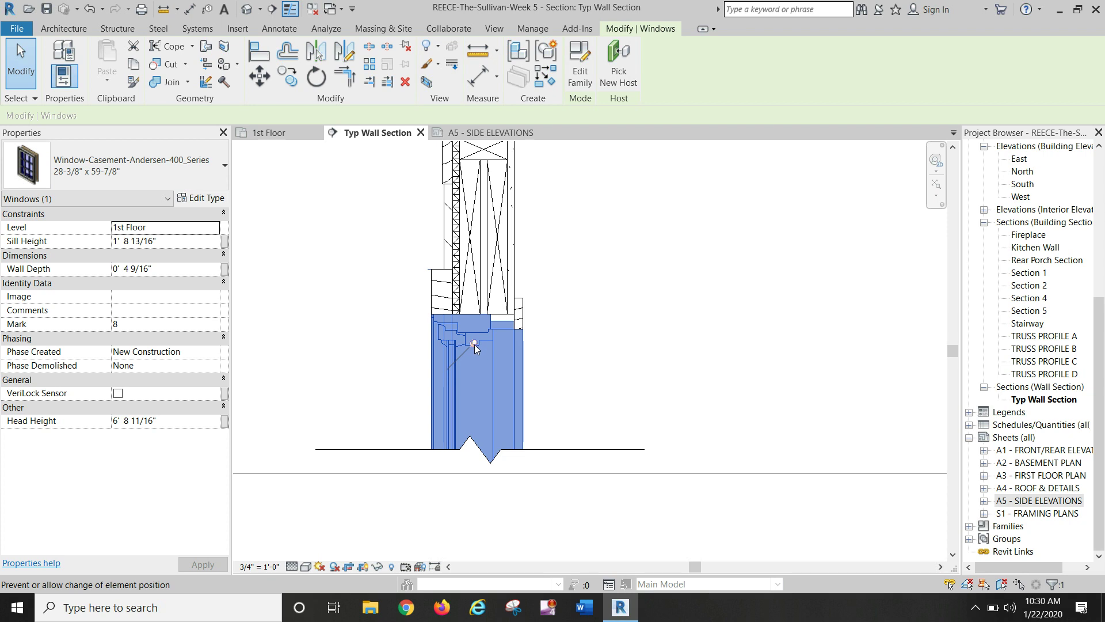
pyautogui.scroll(3, 478, 348)
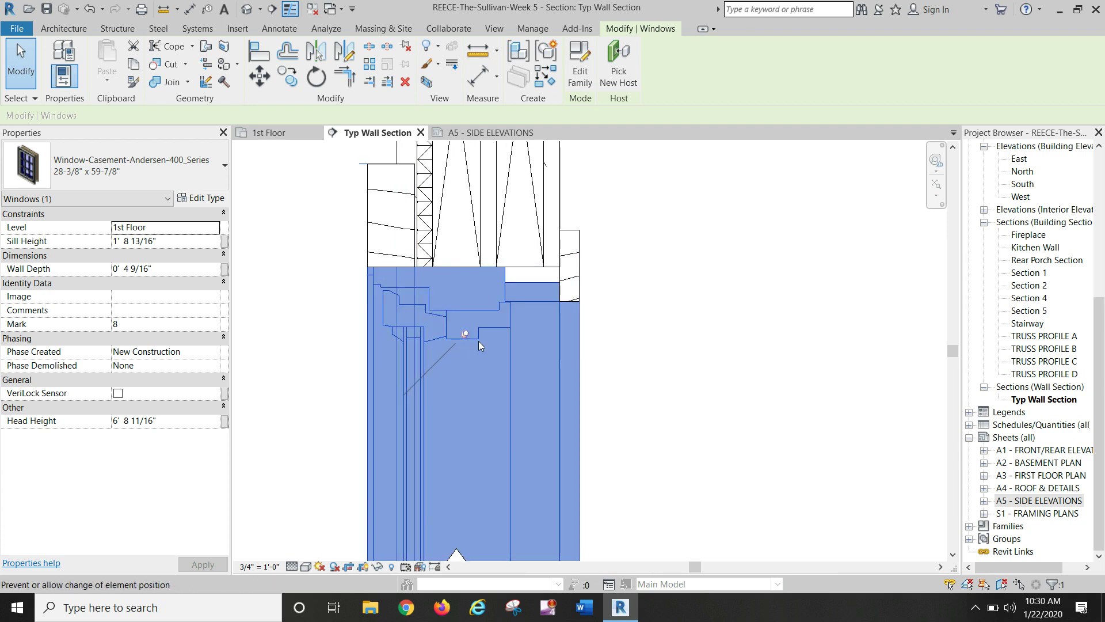
pyautogui.scroll(-3, 651, 354)
pyautogui.scroll(-1, 652, 366)
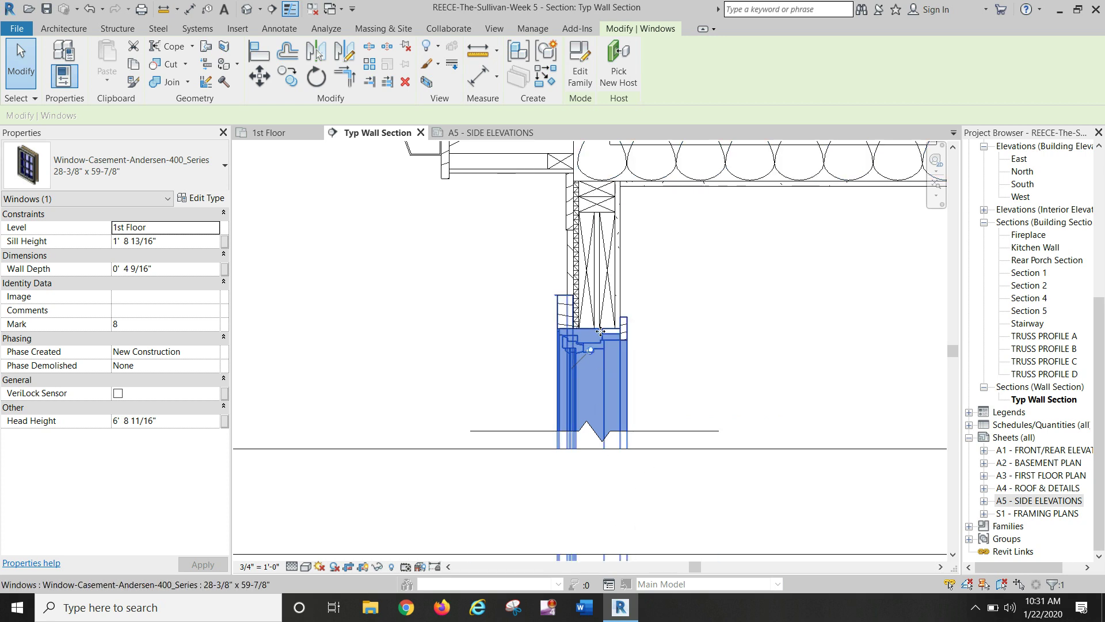
pyautogui.scroll(2, 605, 325)
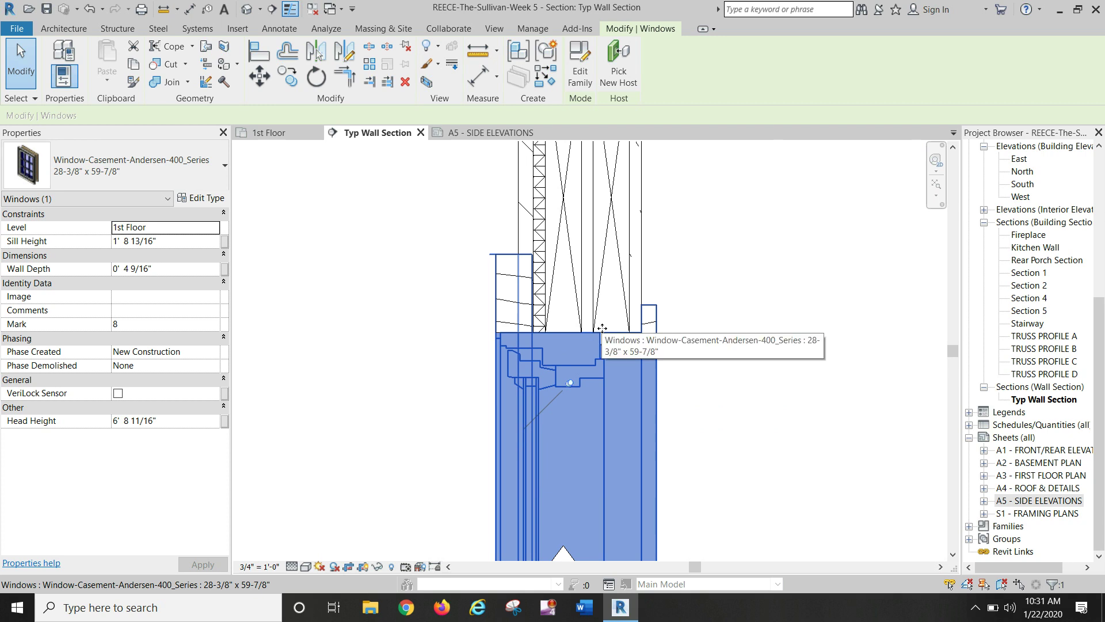
pyautogui.scroll(-5, 601, 327)
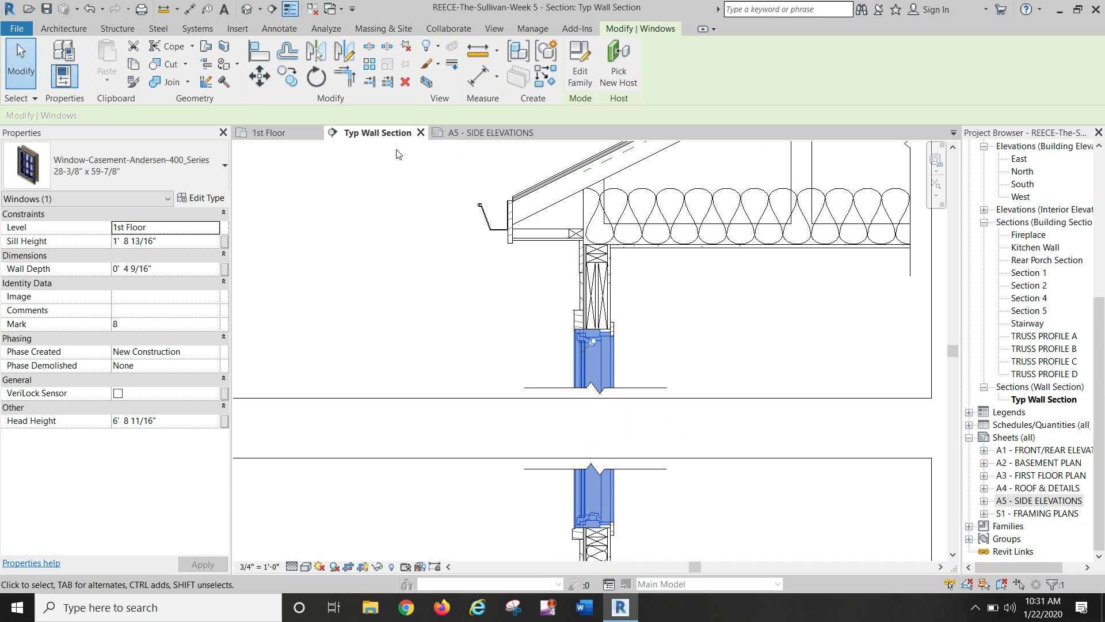
# Step: Go to the Section 1 view from its cut line in the 1st Floor plan
pyautogui.click(279, 134)
pyautogui.scroll(-4, 457, 266)
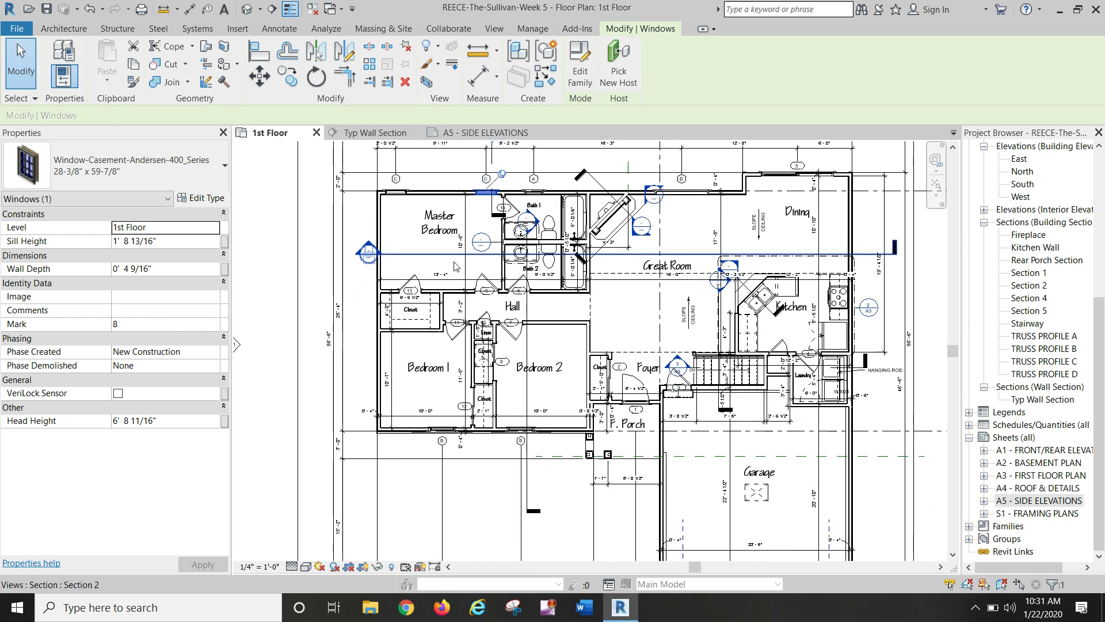
pyautogui.click(529, 489)
pyautogui.rightClick(528, 490)
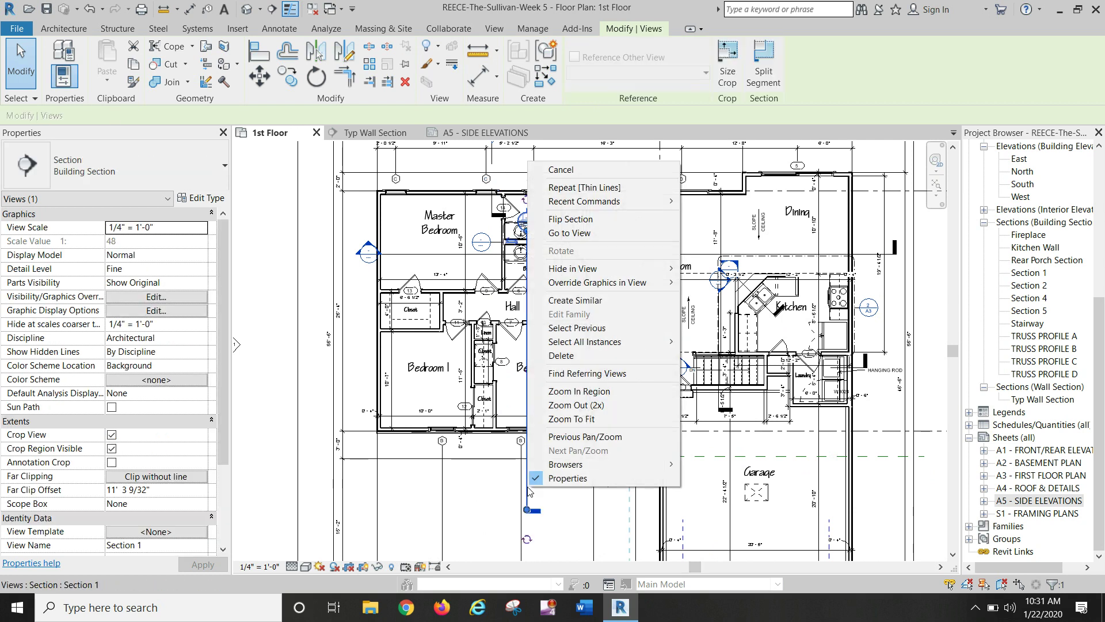
pyautogui.click(576, 233)
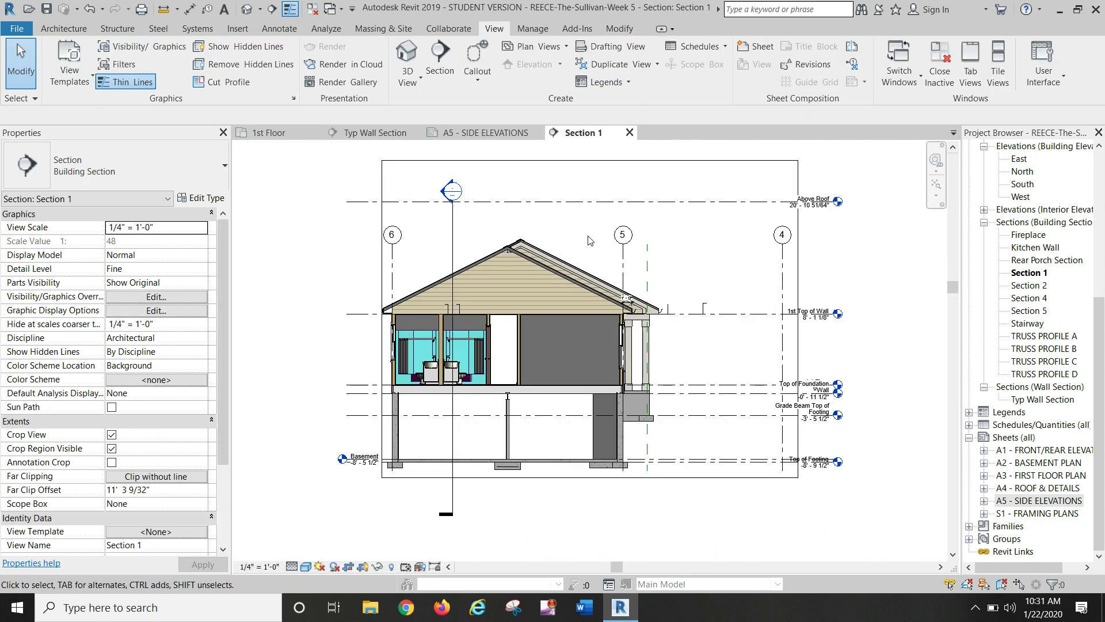
# Step: Inspect the porch wall window framing in Section 1, then close that view
pyautogui.scroll(5, 621, 340)
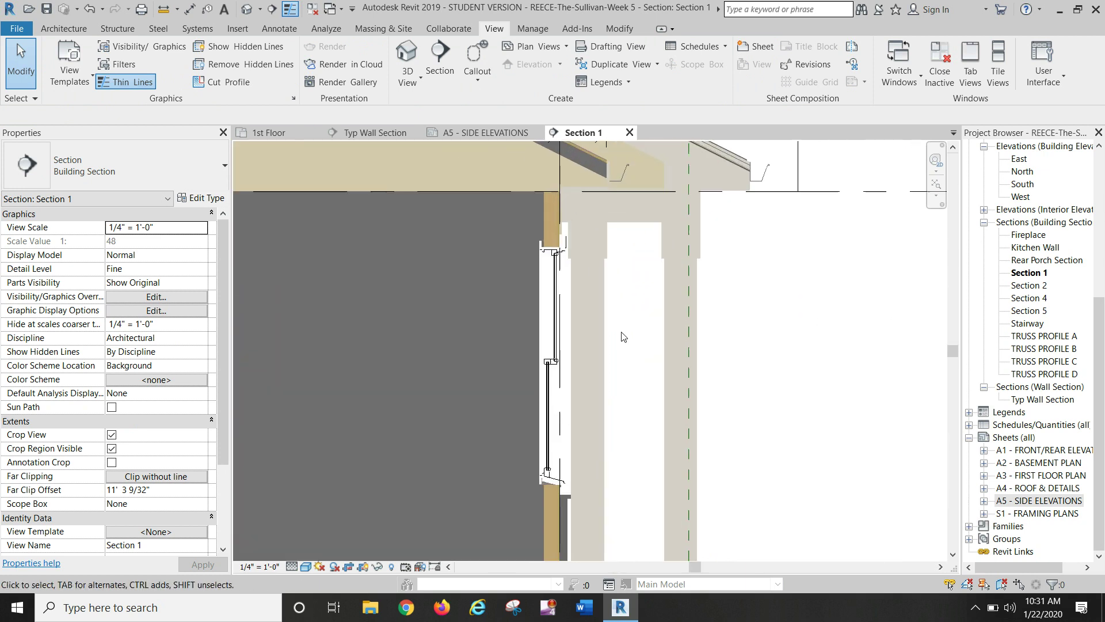
pyautogui.scroll(4, 593, 378)
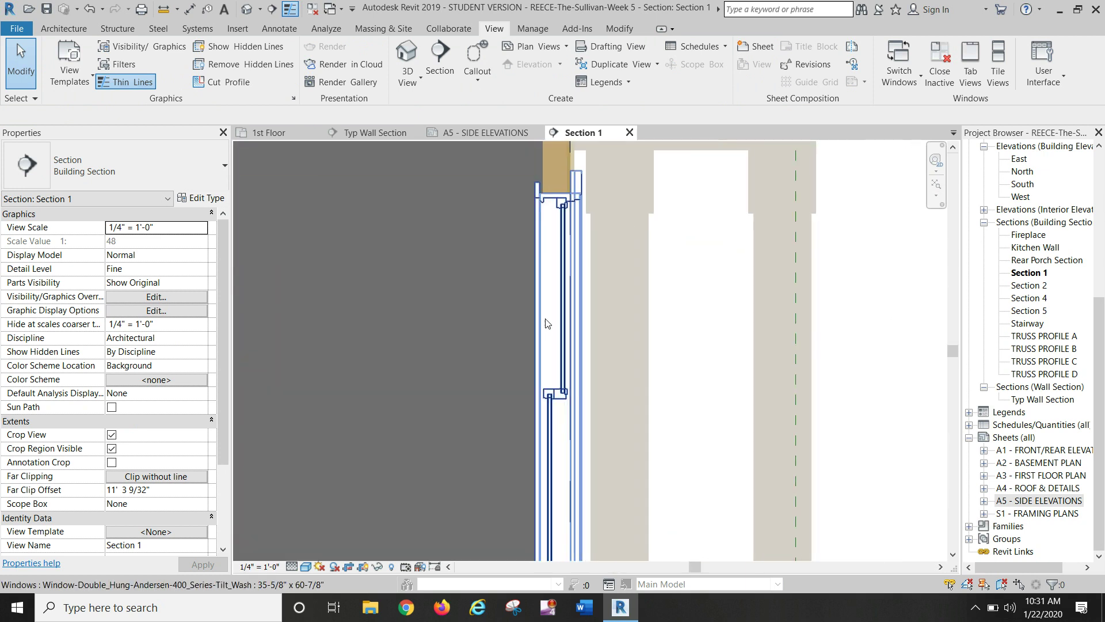
pyautogui.scroll(3, 552, 190)
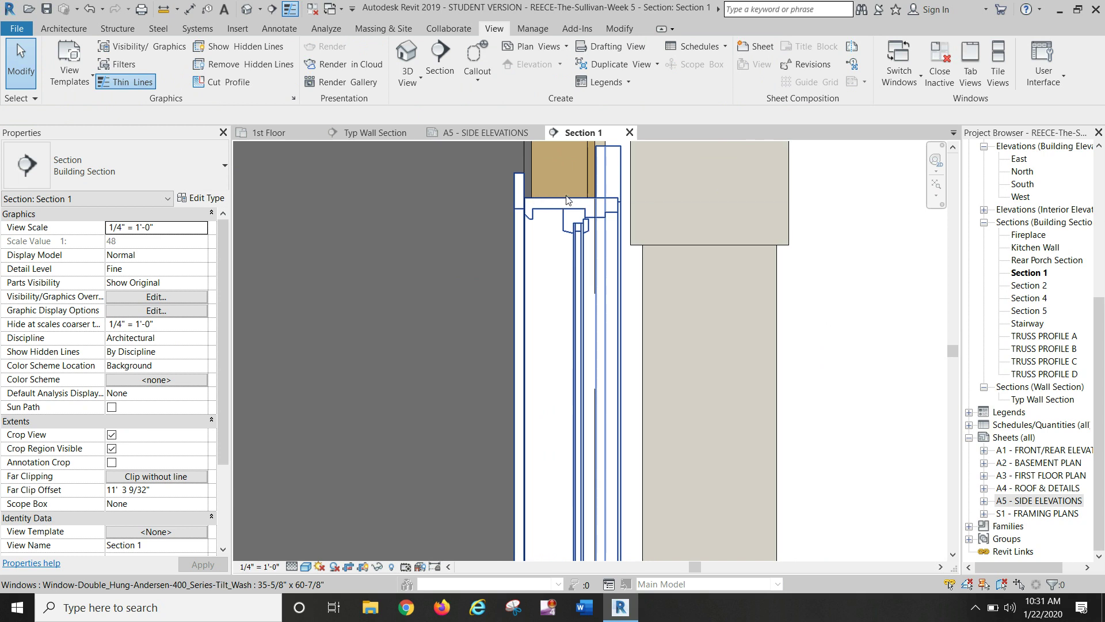
pyautogui.scroll(-3, 544, 201)
pyautogui.moveTo(550, 207); pyautogui.dragTo(558, 295, button='middle')
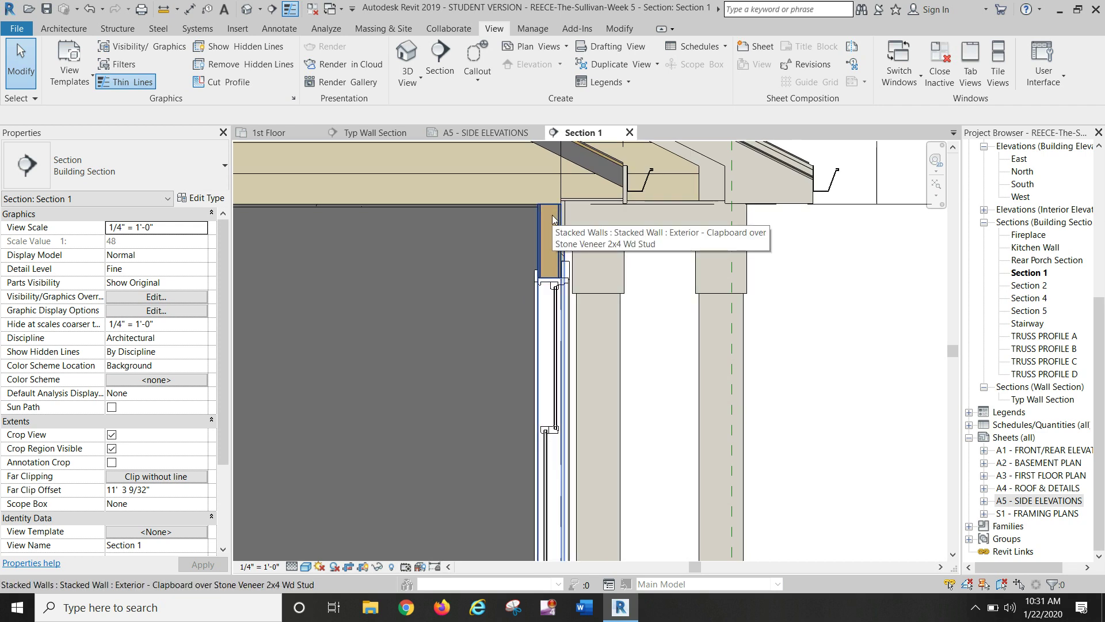
pyautogui.scroll(-3, 550, 216)
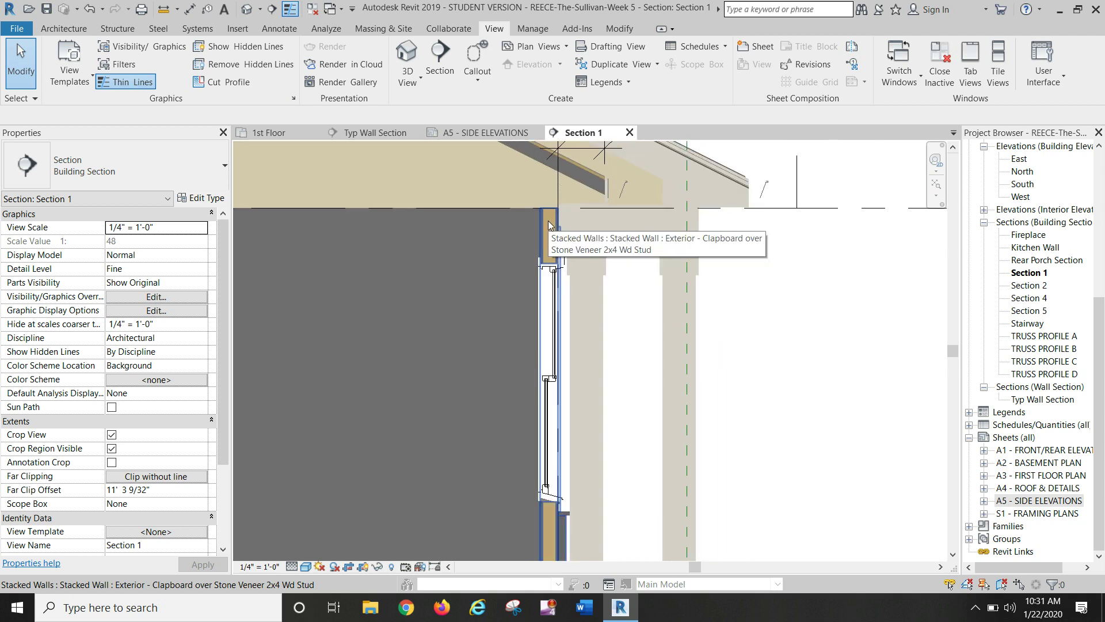
pyautogui.scroll(4, 561, 501)
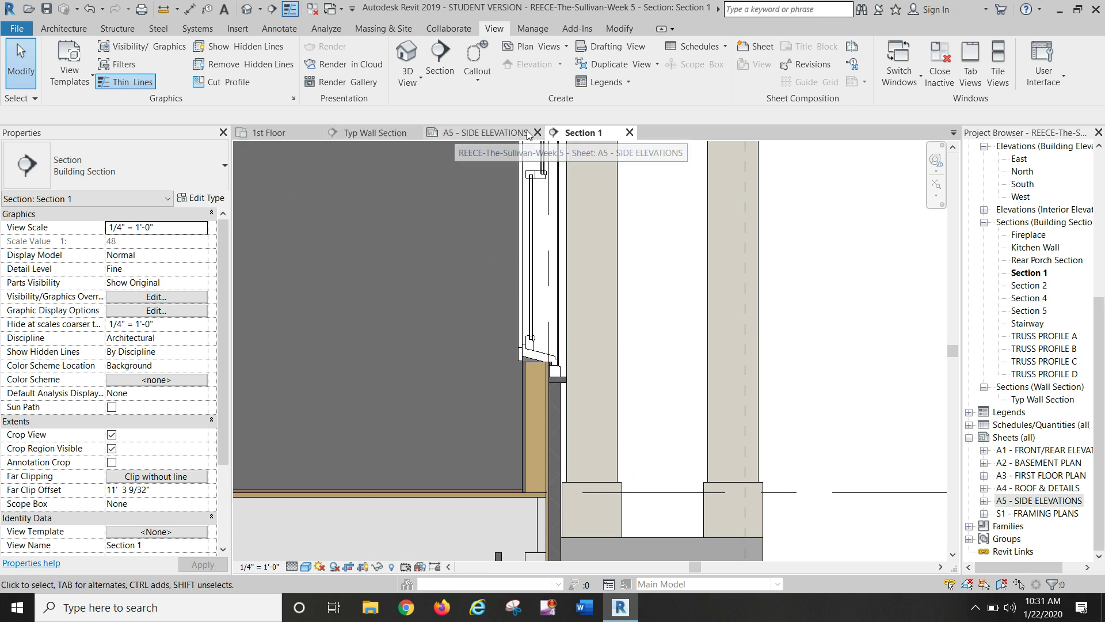
pyautogui.click(630, 132)
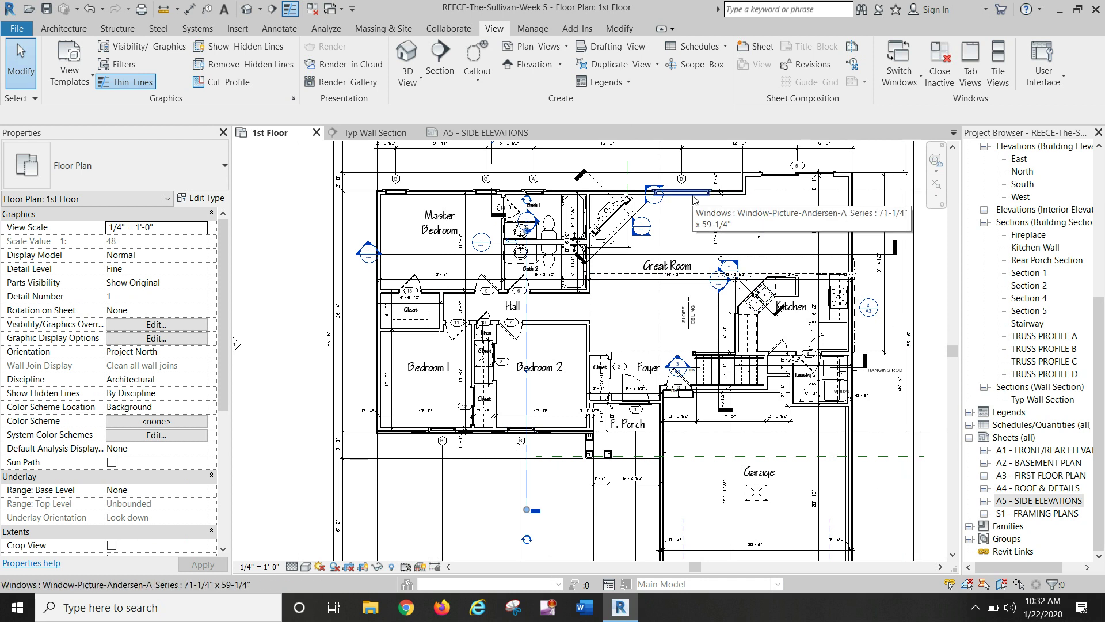
# Step: Return to Typ Wall Section and examine the sill's anchor bolt detail
pyautogui.click(370, 133)
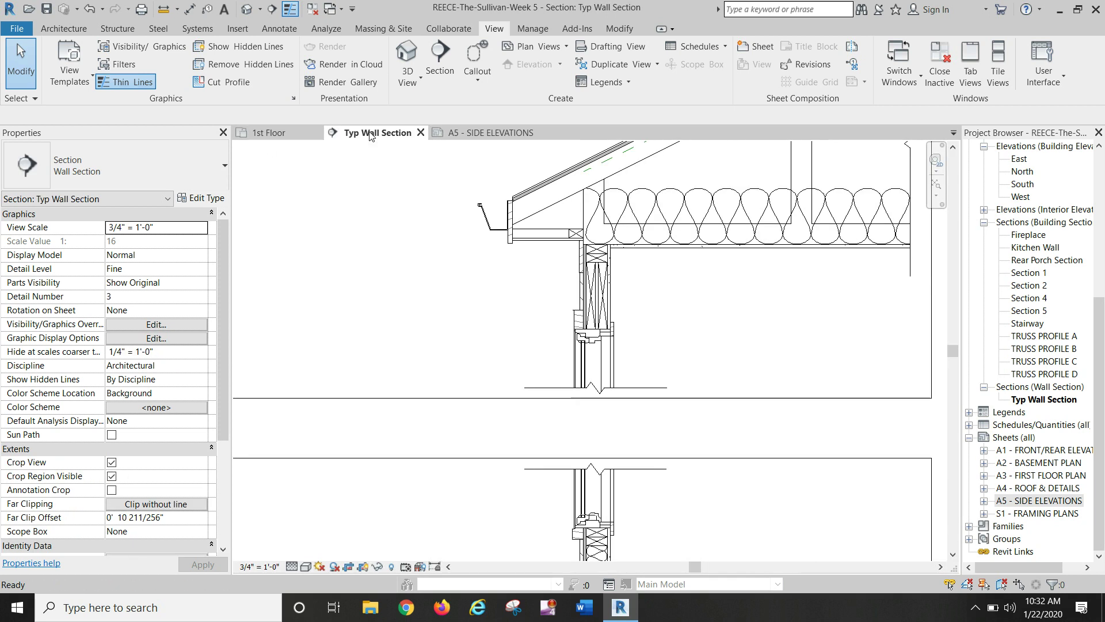
pyautogui.scroll(-3, 403, 274)
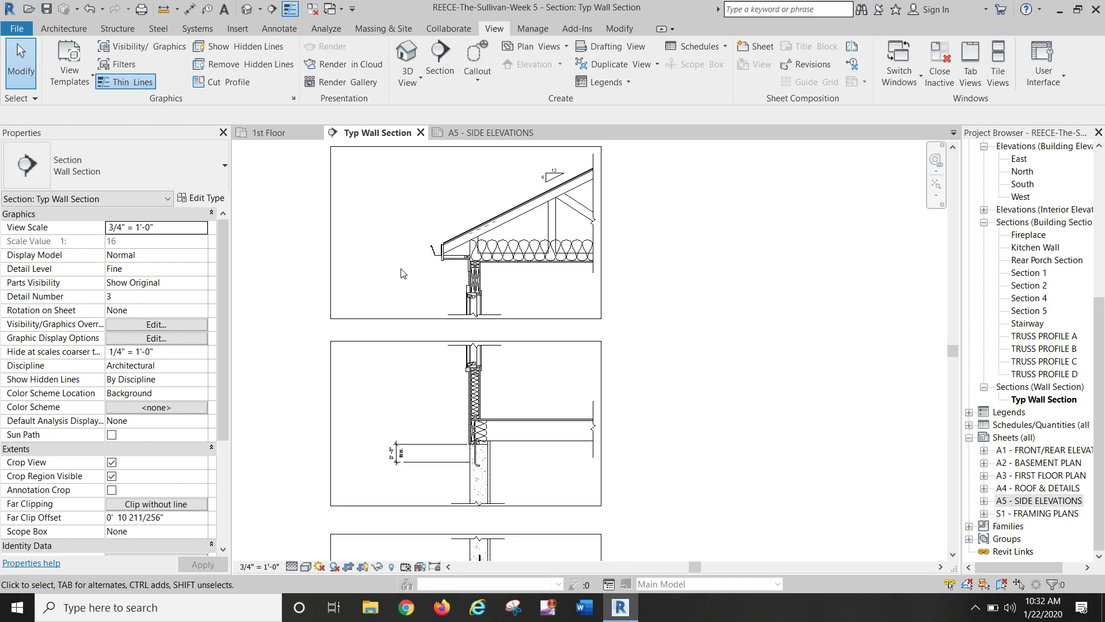
pyautogui.moveTo(387, 381); pyautogui.dragTo(435, 330, button='middle')
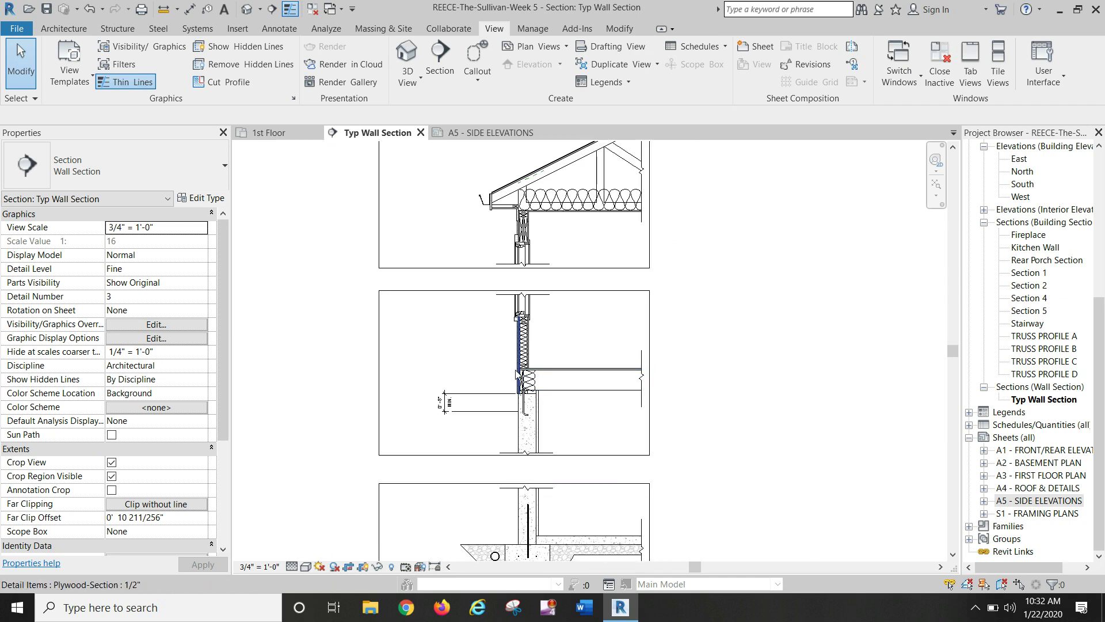
pyautogui.scroll(1, 516, 374)
pyautogui.scroll(2, 516, 375)
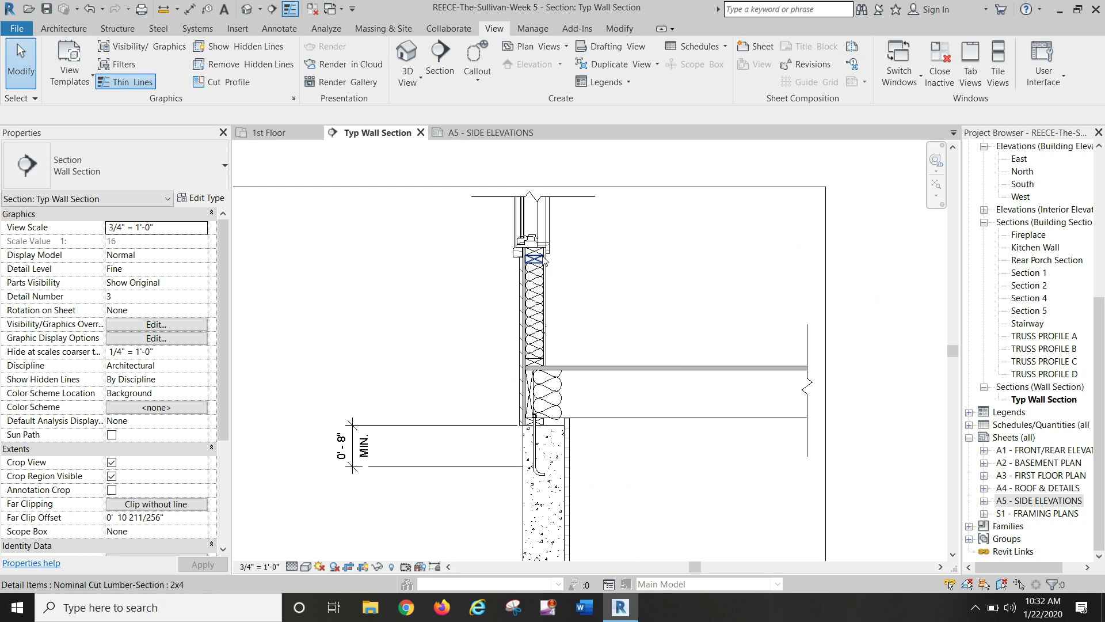
pyautogui.moveTo(475, 384); pyautogui.dragTo(467, 230, button='middle')
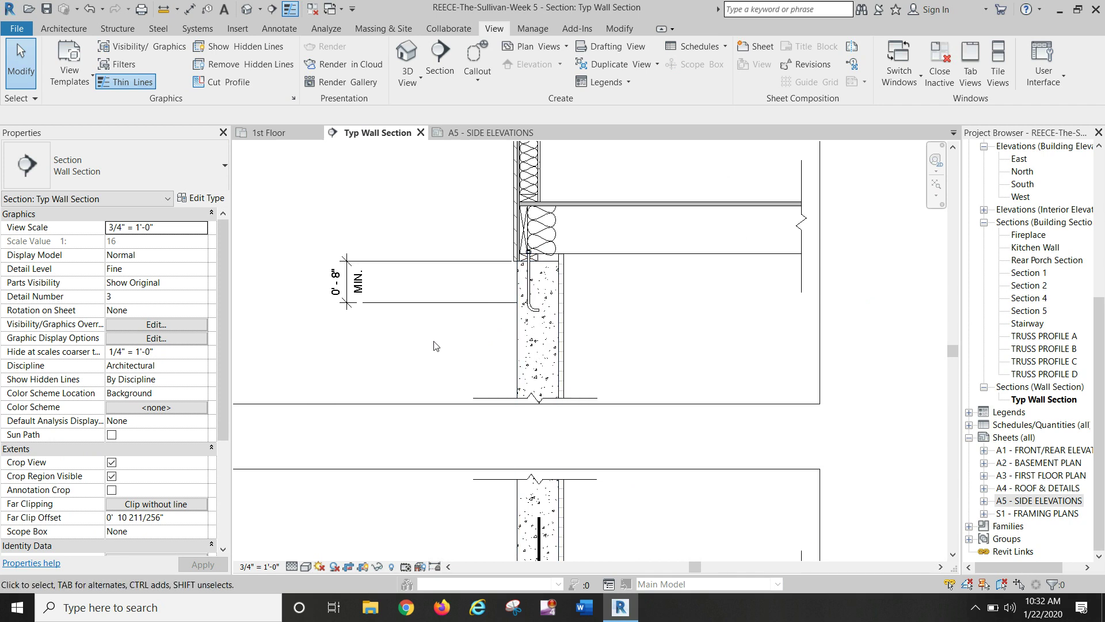
pyautogui.click(533, 284)
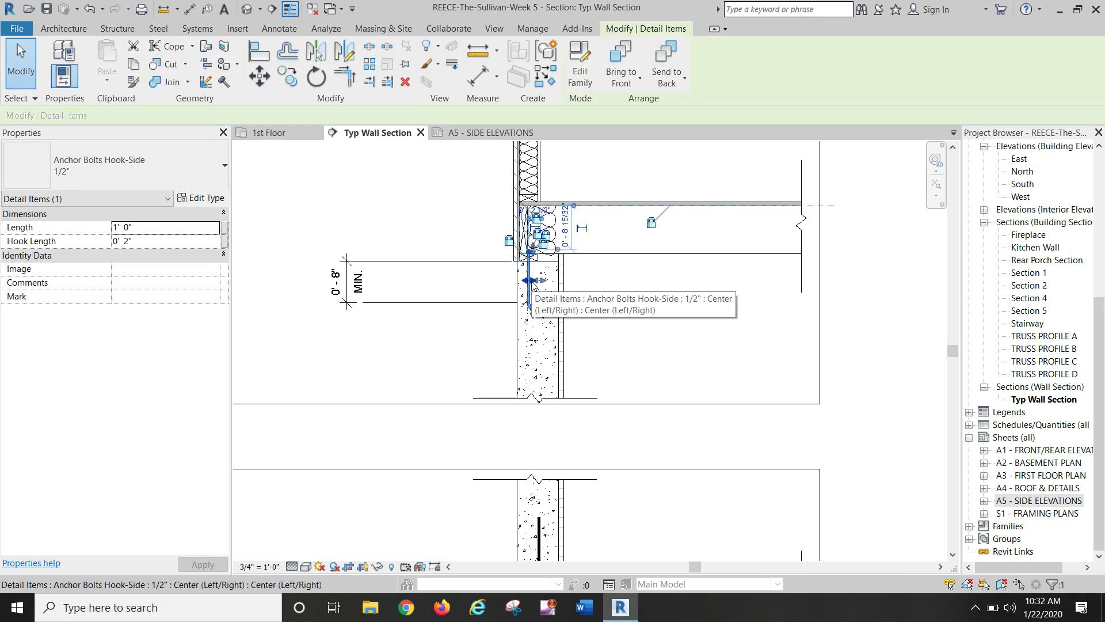
pyautogui.click(484, 365)
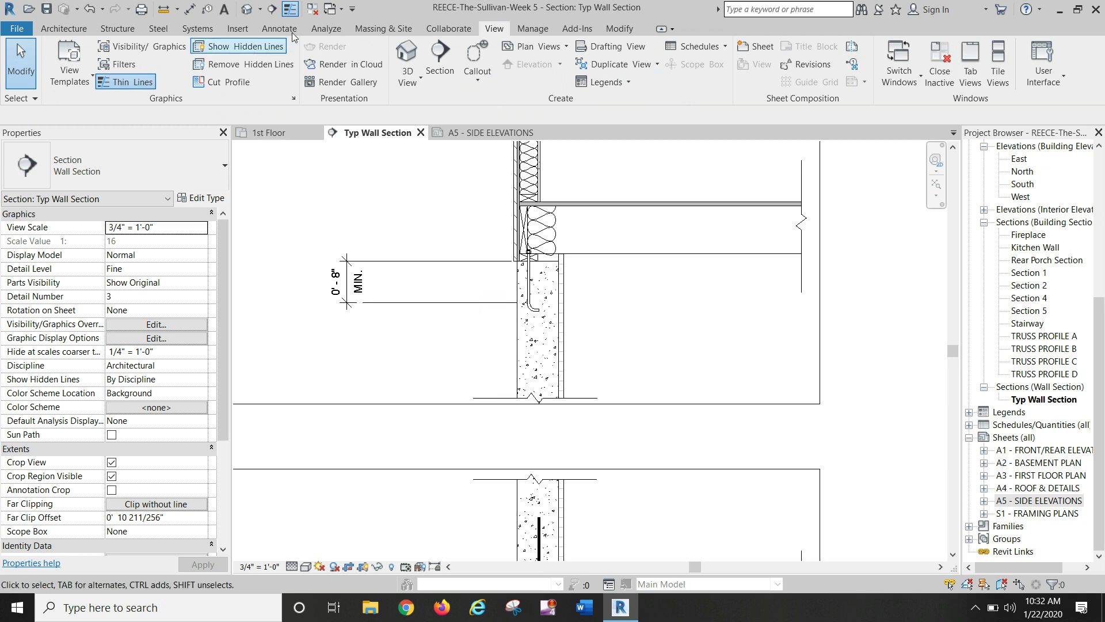
# Step: Turn Thin Lines off so real line weights show, dismissing the save reminder
pyautogui.click(291, 10)
pyautogui.click(644, 359)
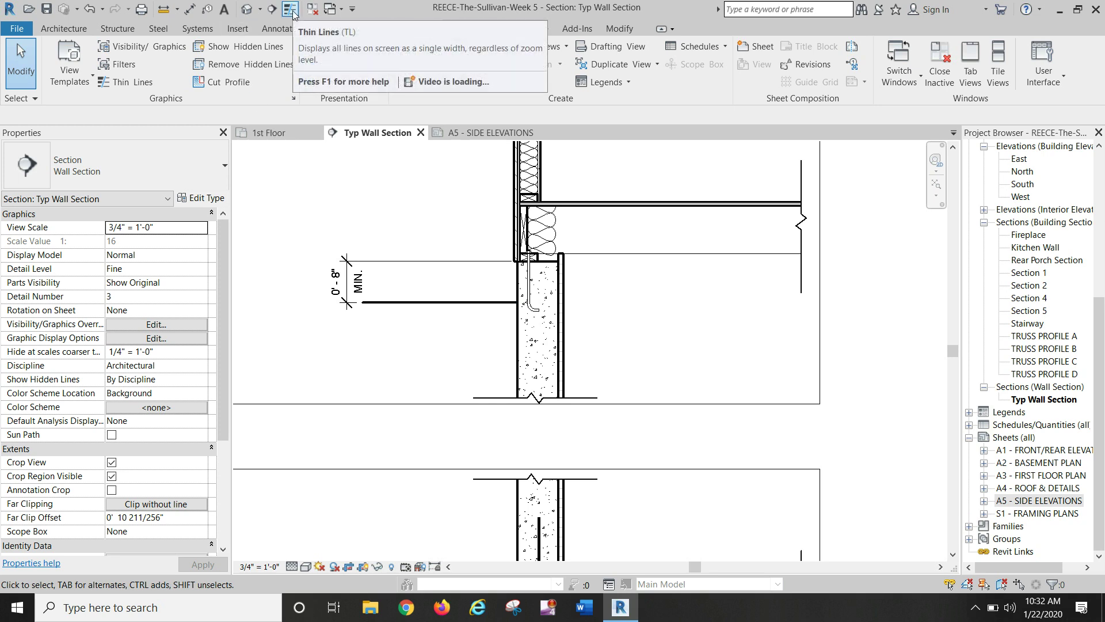
pyautogui.scroll(-3, 434, 404)
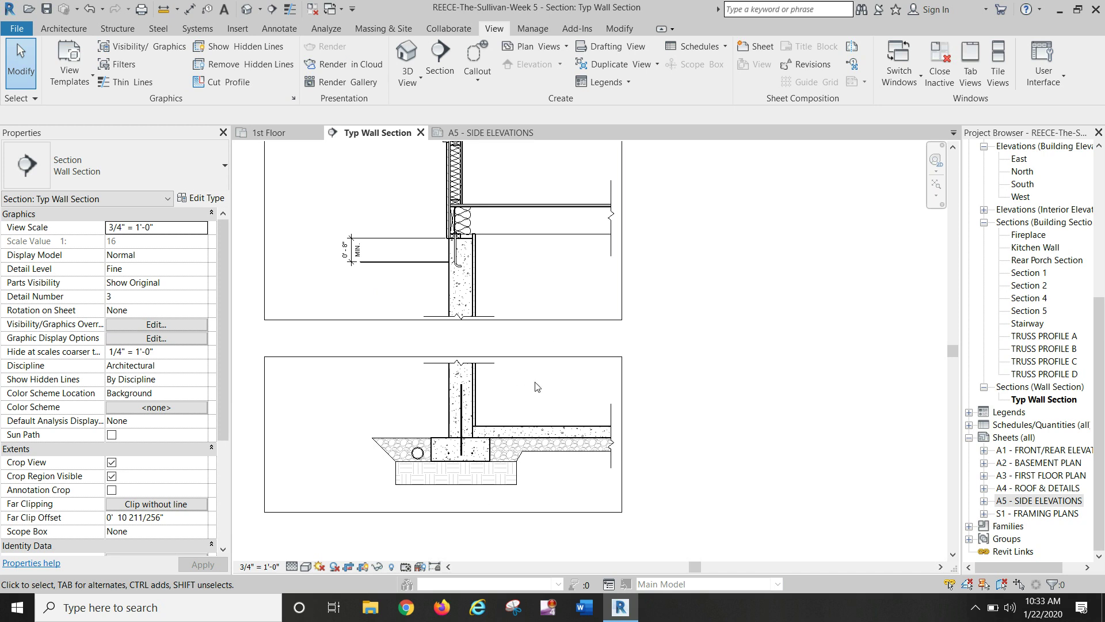
pyautogui.scroll(3, 521, 410)
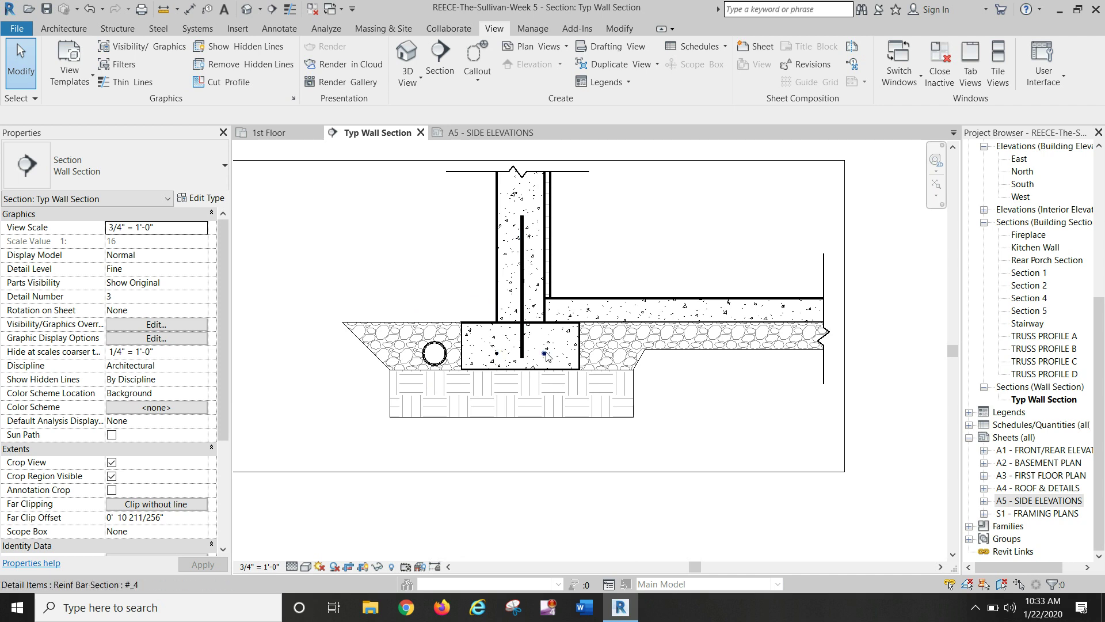
pyautogui.scroll(3, 400, 368)
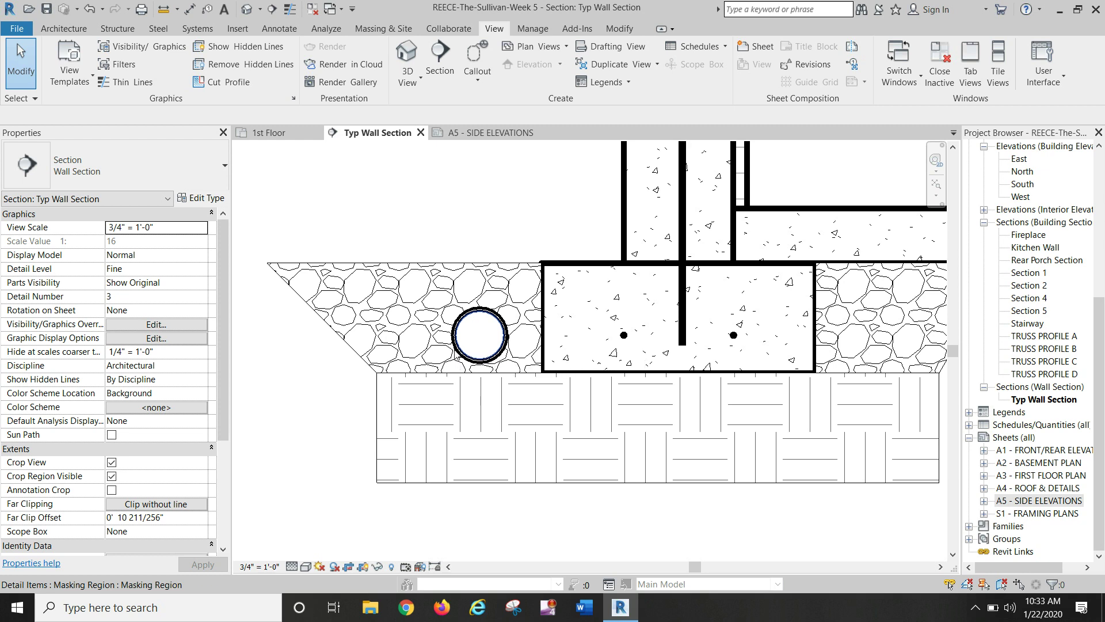
pyautogui.click(455, 350)
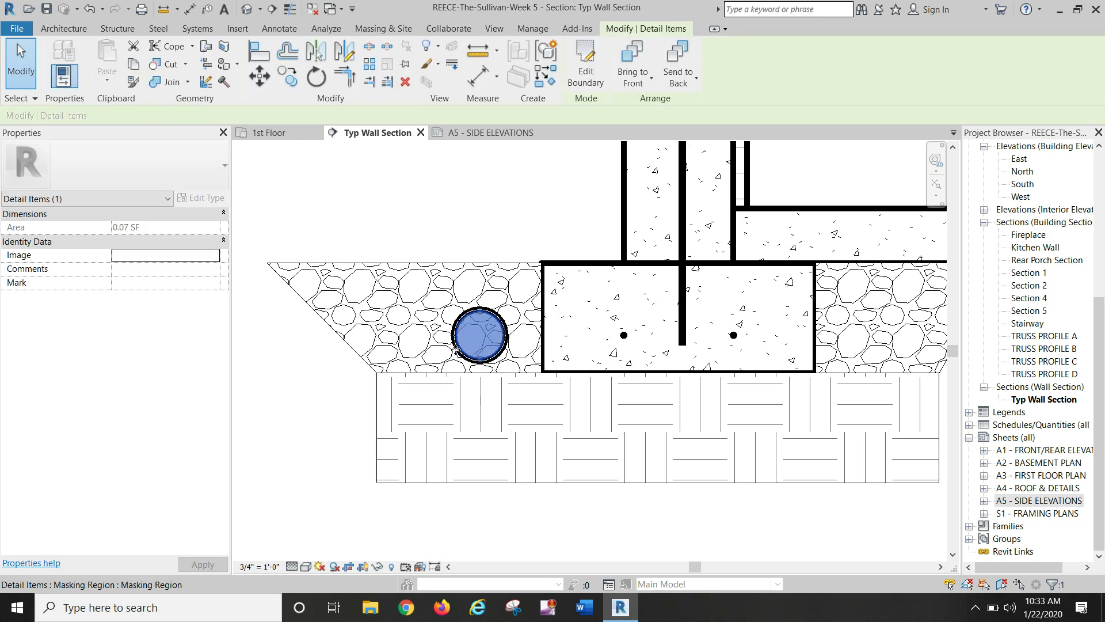
pyautogui.press('Escape')
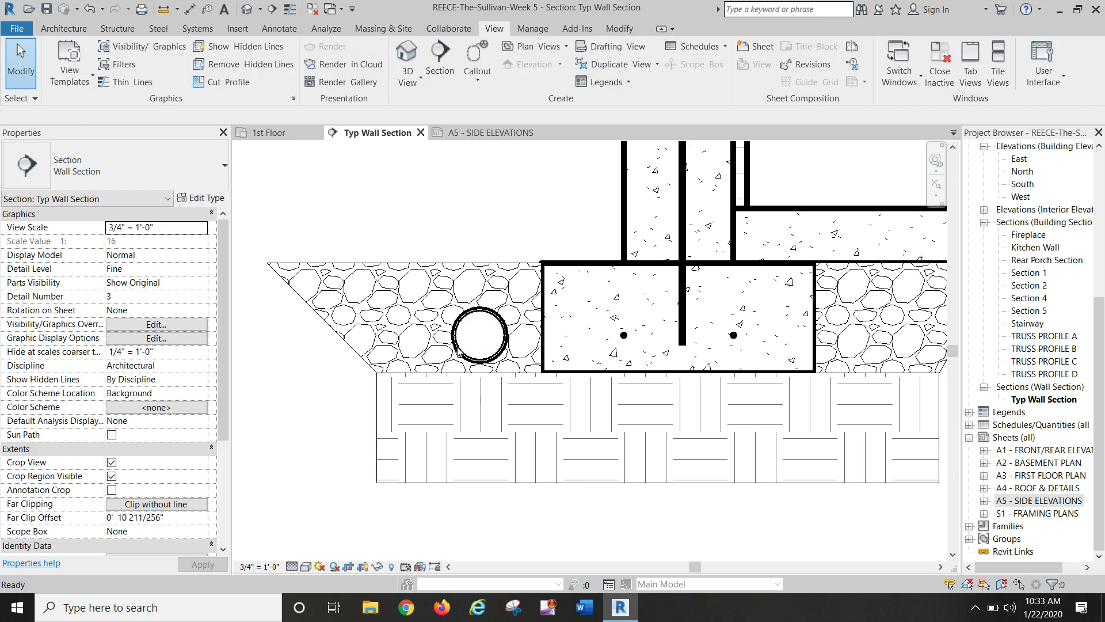
pyautogui.scroll(4, 453, 354)
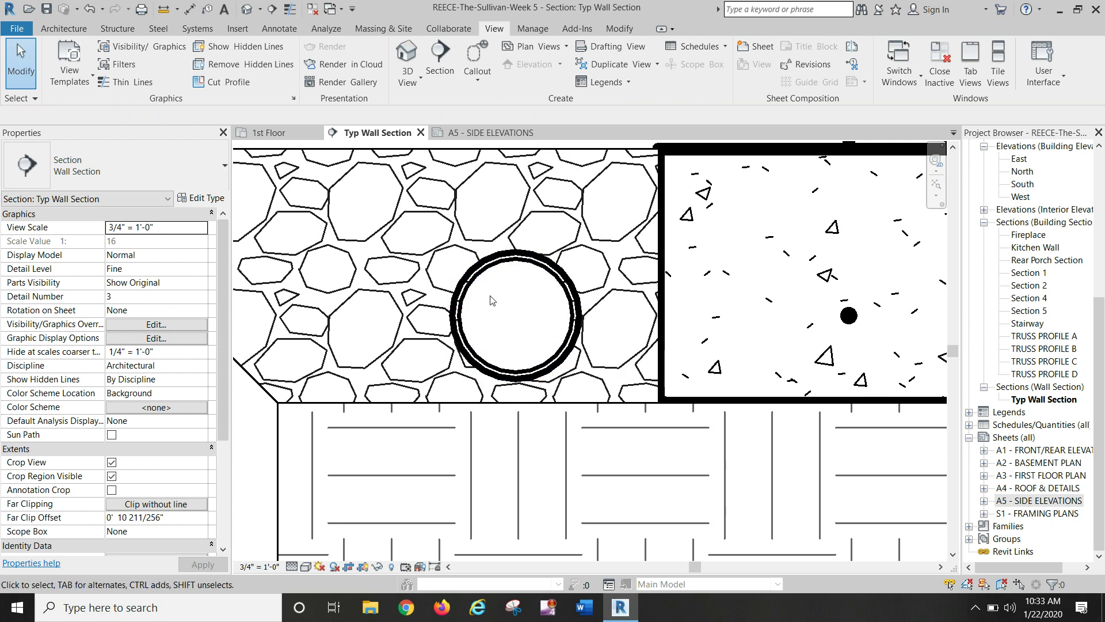
pyautogui.scroll(-3, 449, 222)
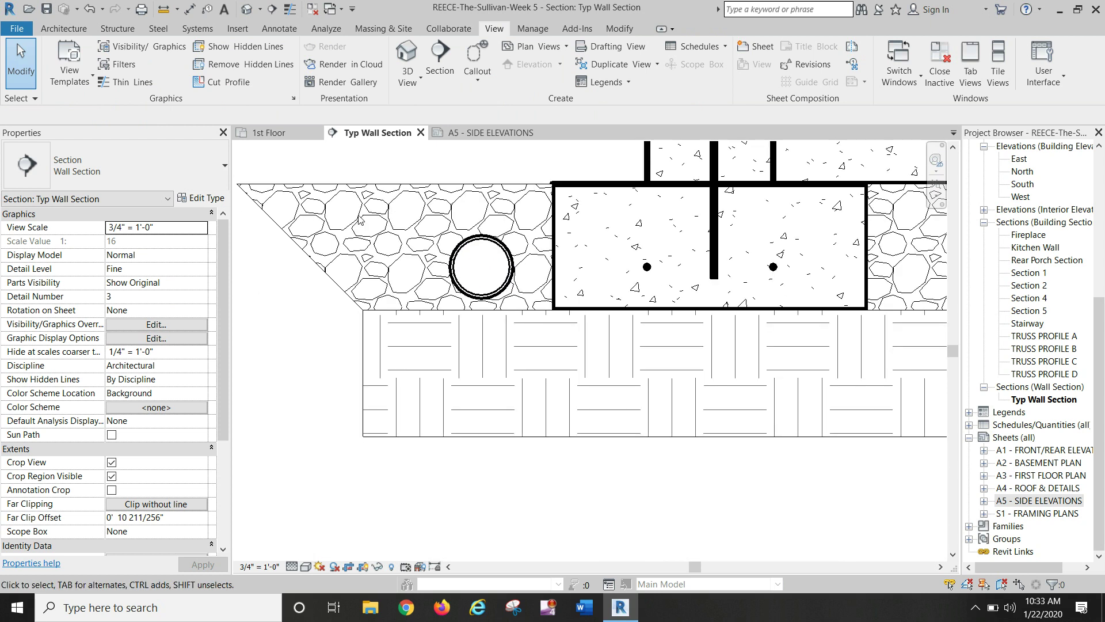
pyautogui.click(410, 186)
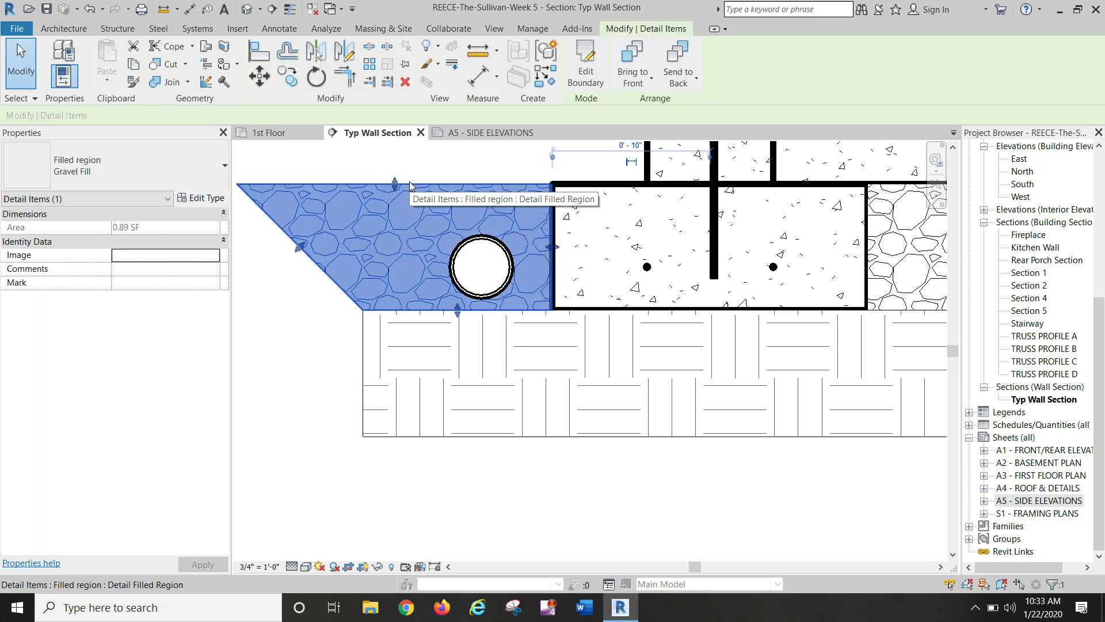
pyautogui.click(199, 199)
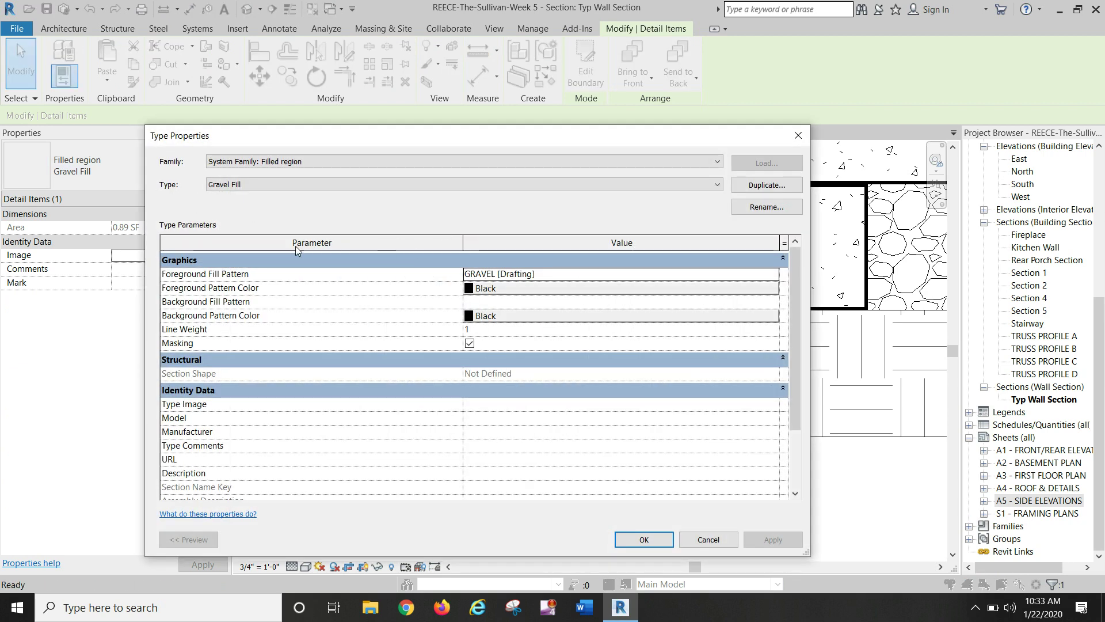
pyautogui.click(770, 276)
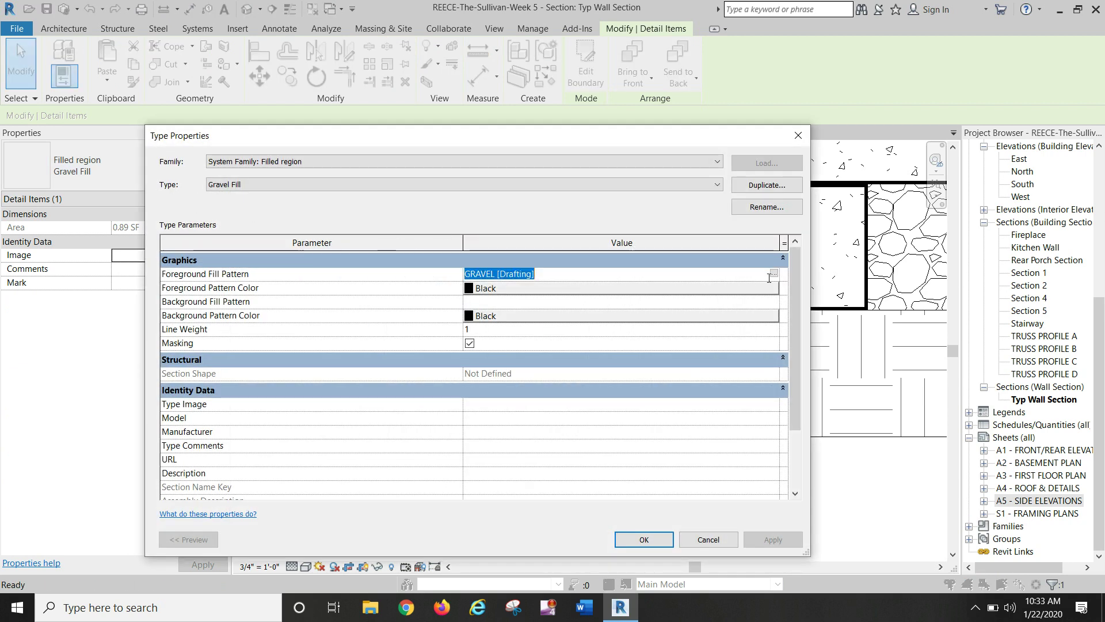
pyautogui.click(774, 274)
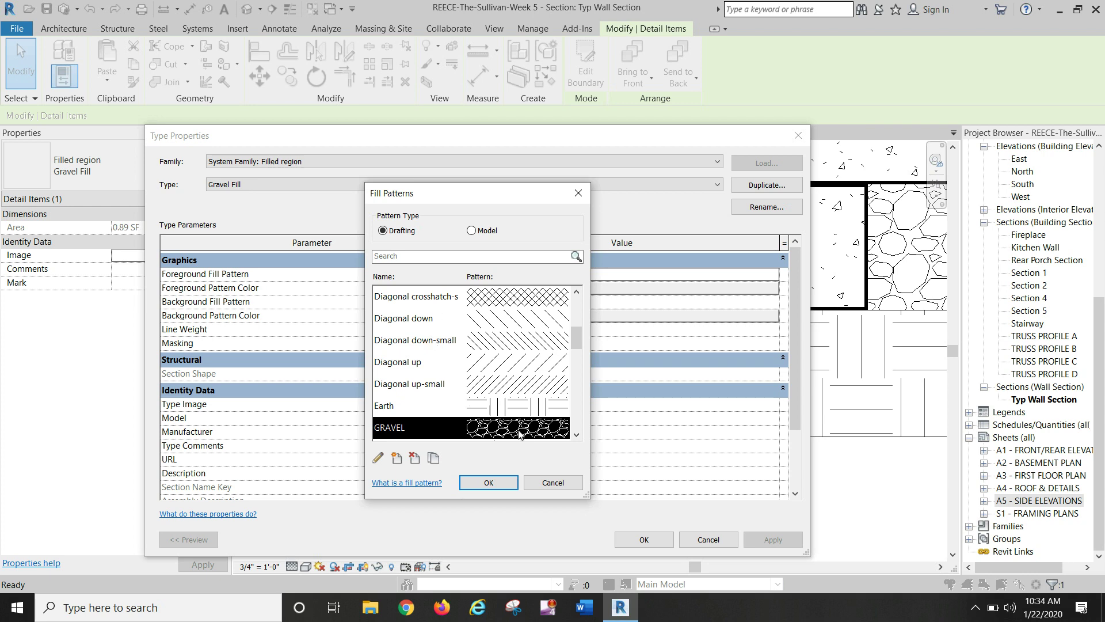
pyautogui.click(556, 484)
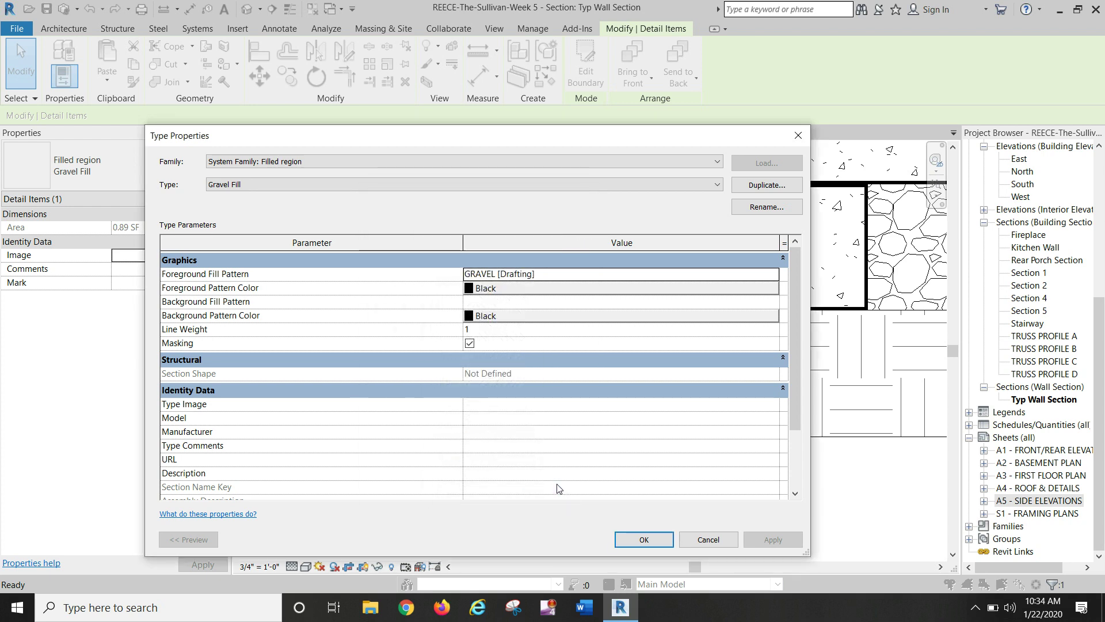
pyautogui.click(707, 540)
# Step: Frame the roof, floor and footing details together and hide their crop region boundaries
pyautogui.click(698, 538)
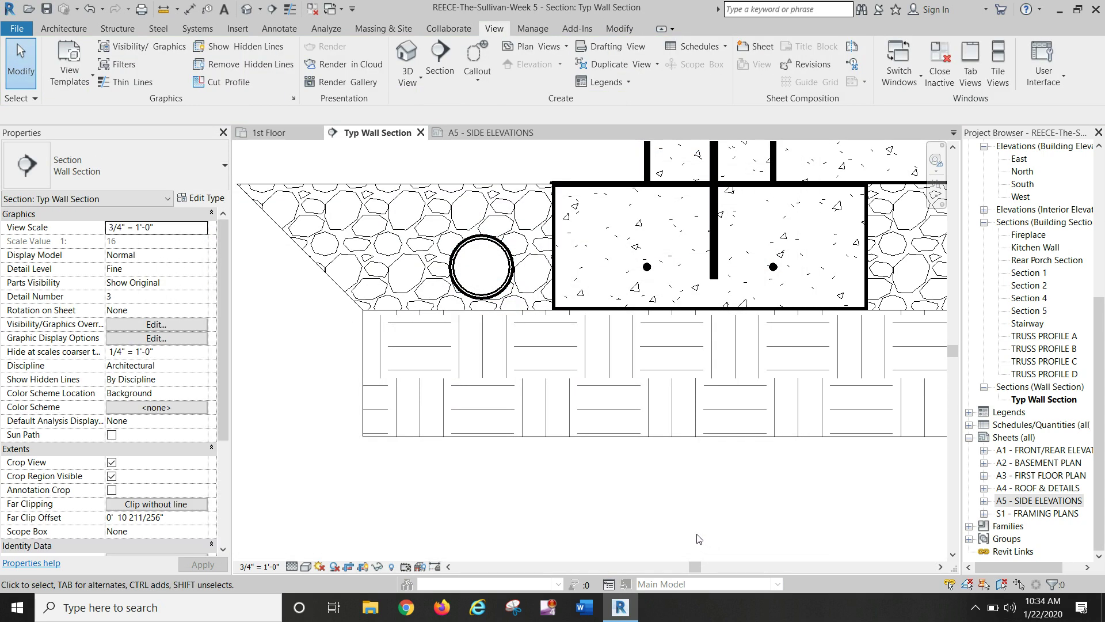
pyautogui.scroll(-3, 699, 538)
pyautogui.scroll(-1, 656, 527)
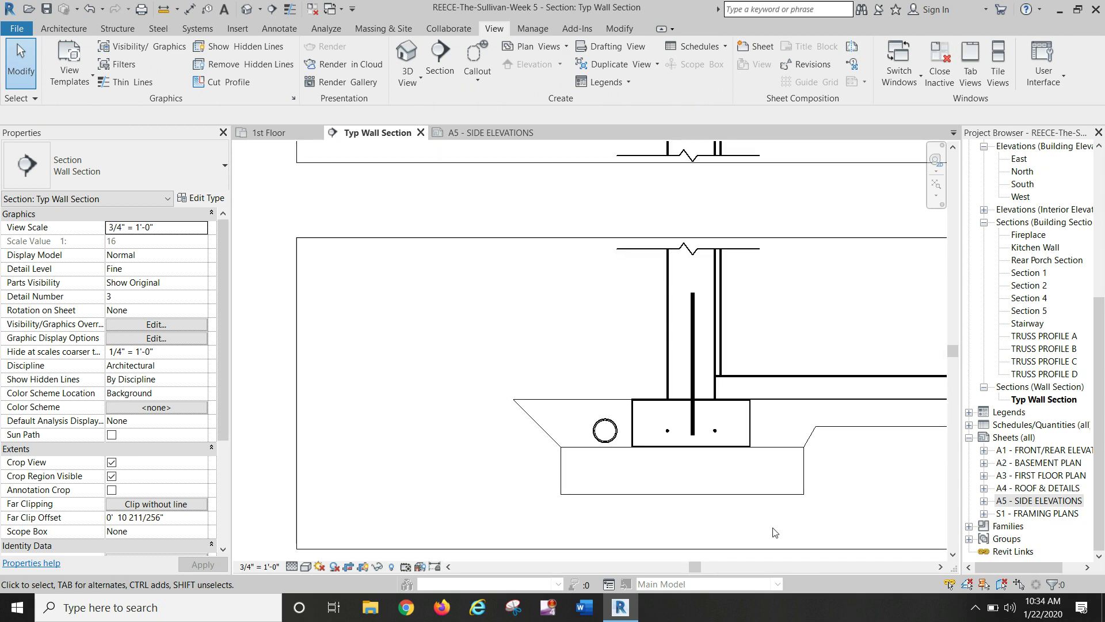
pyautogui.scroll(-2, 775, 531)
pyautogui.scroll(-3, 765, 525)
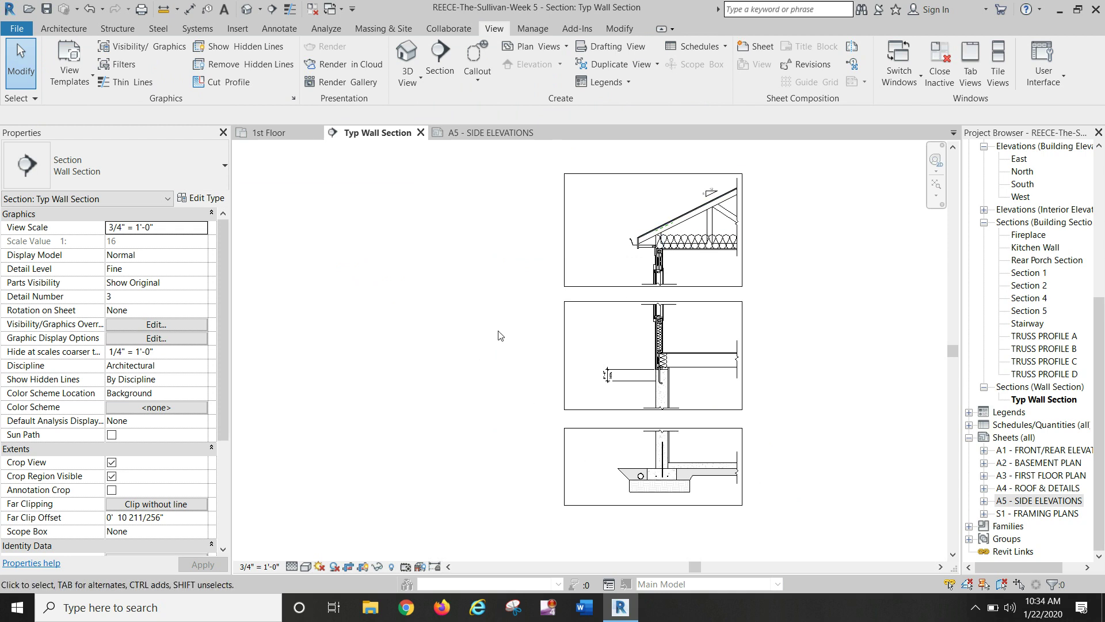
pyautogui.moveTo(419, 340)
pyautogui.mouseDown(button='middle')
pyautogui.moveTo(395, 365)
pyautogui.moveTo(382, 357)
pyautogui.mouseUp(button='middle')
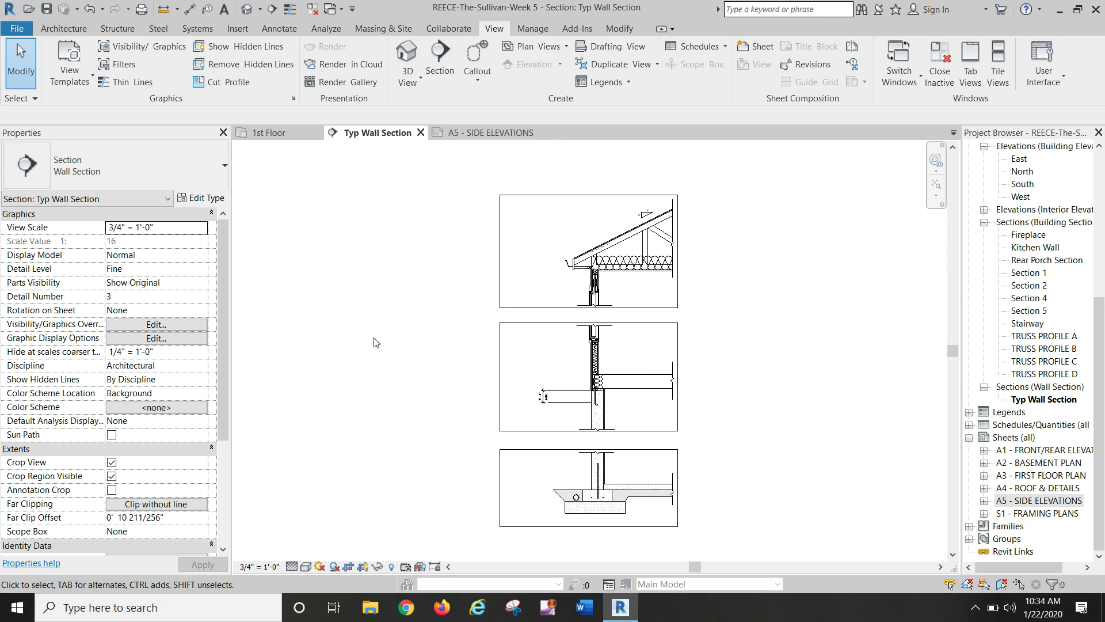
pyautogui.scroll(4, 605, 461)
pyautogui.scroll(2, 599, 459)
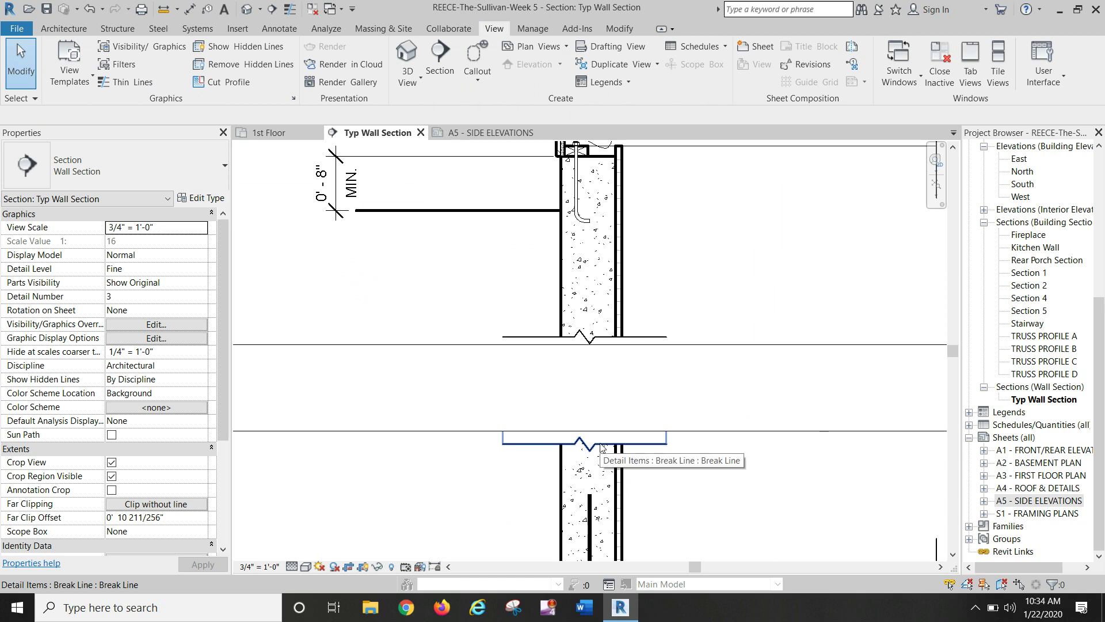
pyautogui.scroll(-5, 508, 412)
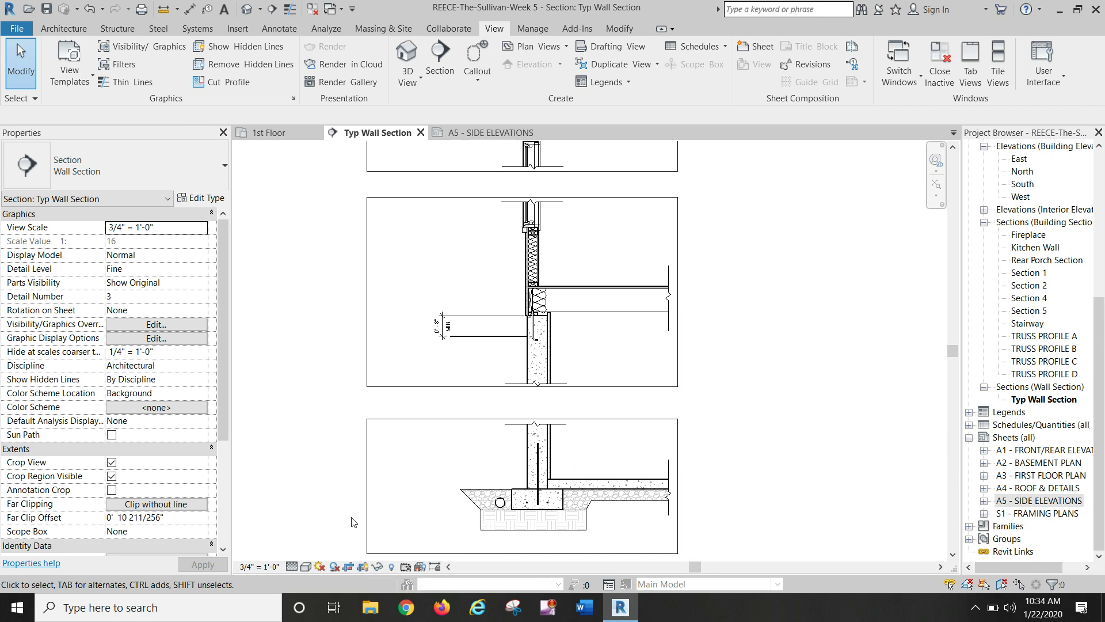
pyautogui.click(362, 567)
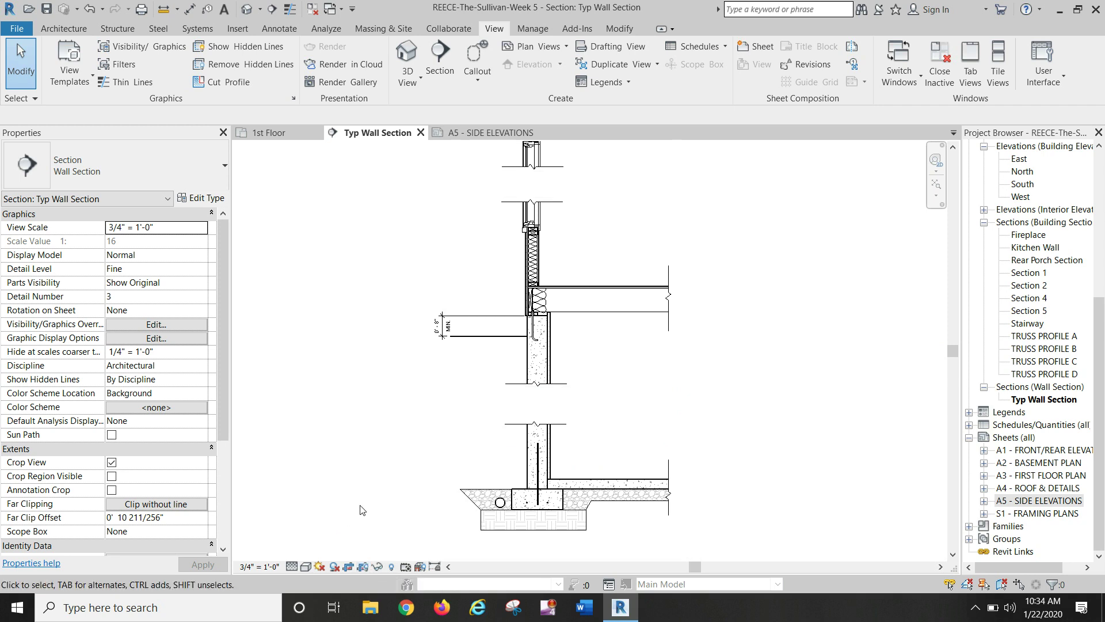
pyautogui.scroll(-3, 395, 273)
pyautogui.moveTo(364, 269); pyautogui.dragTo(400, 349, button='middle')
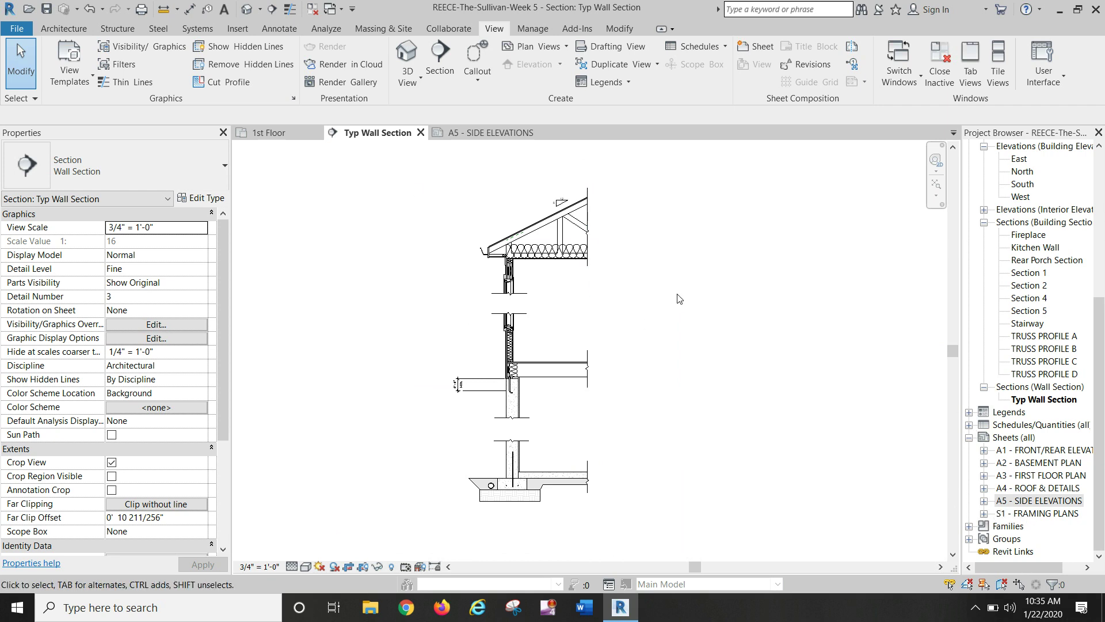
# Step: Show the crop region again, enable Annotation Crop, and switch to sheet A5 - SIDE ELEVATIONS
pyautogui.click(365, 567)
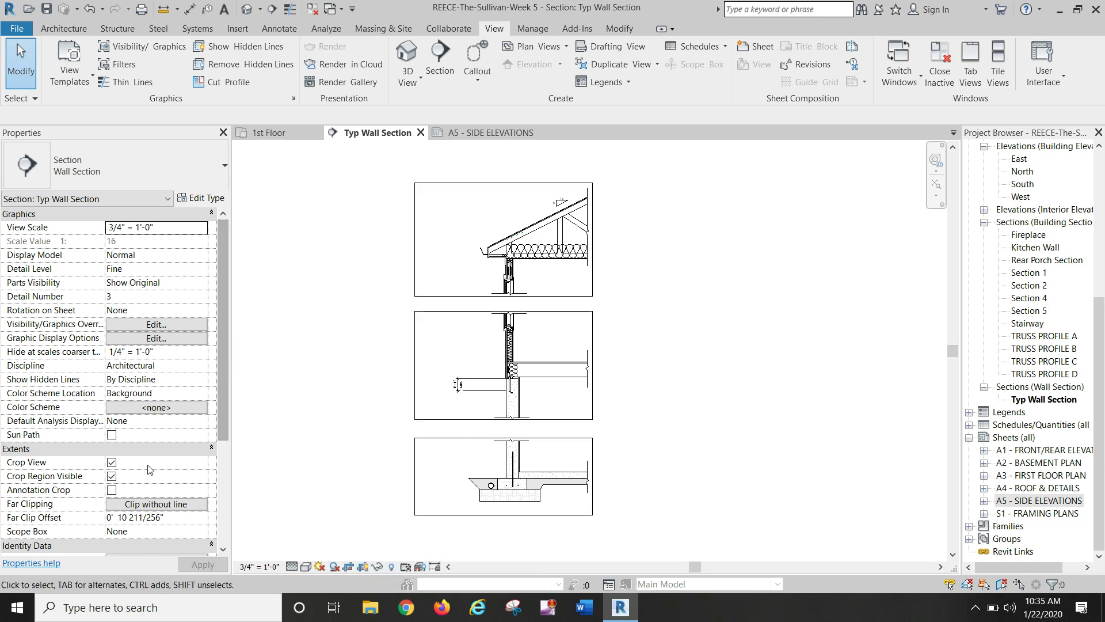
pyautogui.click(112, 490)
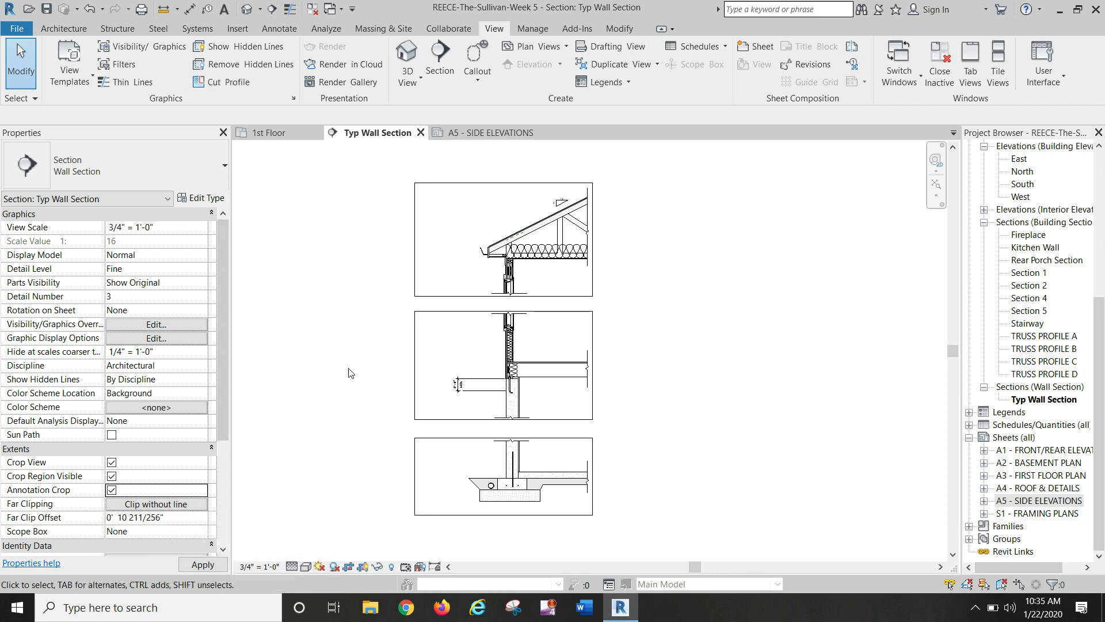
pyautogui.click(418, 352)
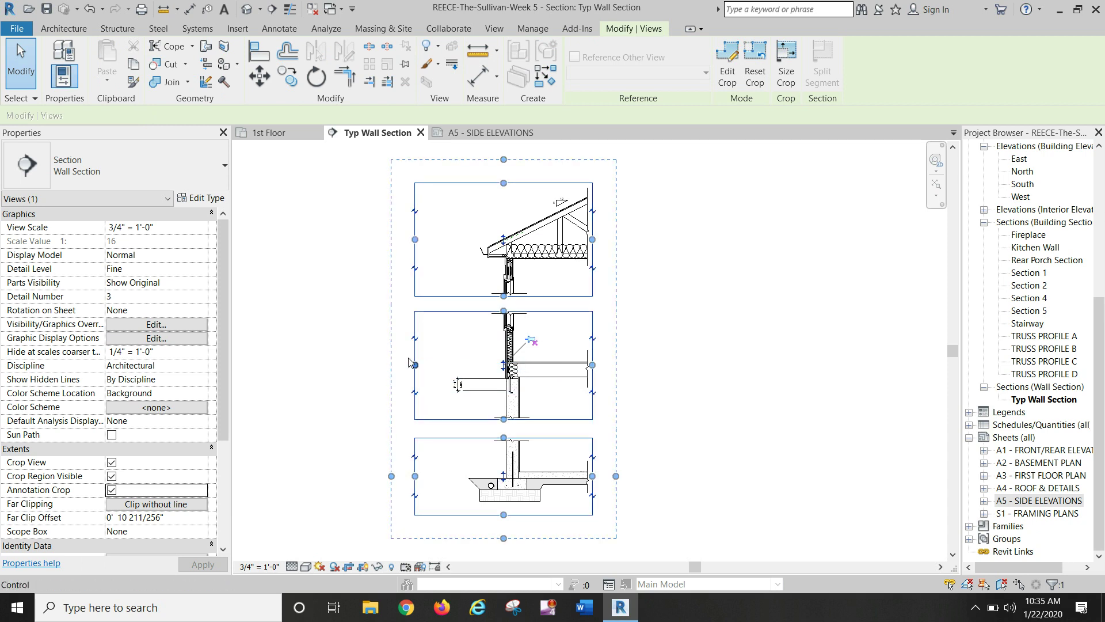
pyautogui.click(374, 334)
pyautogui.scroll(-1, 810, 396)
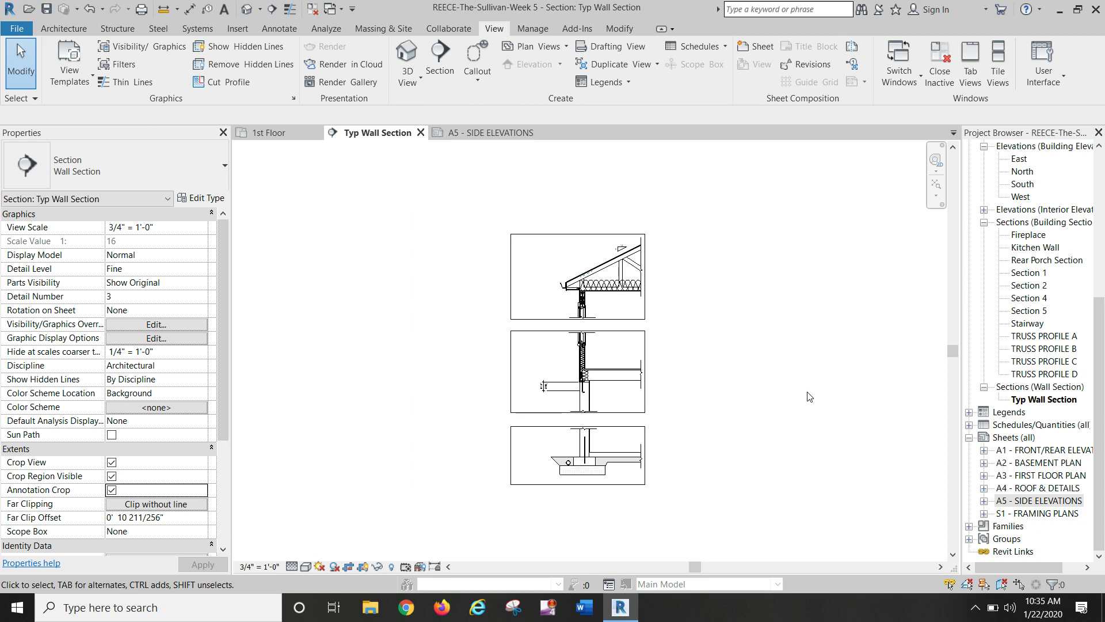
pyautogui.click(479, 137)
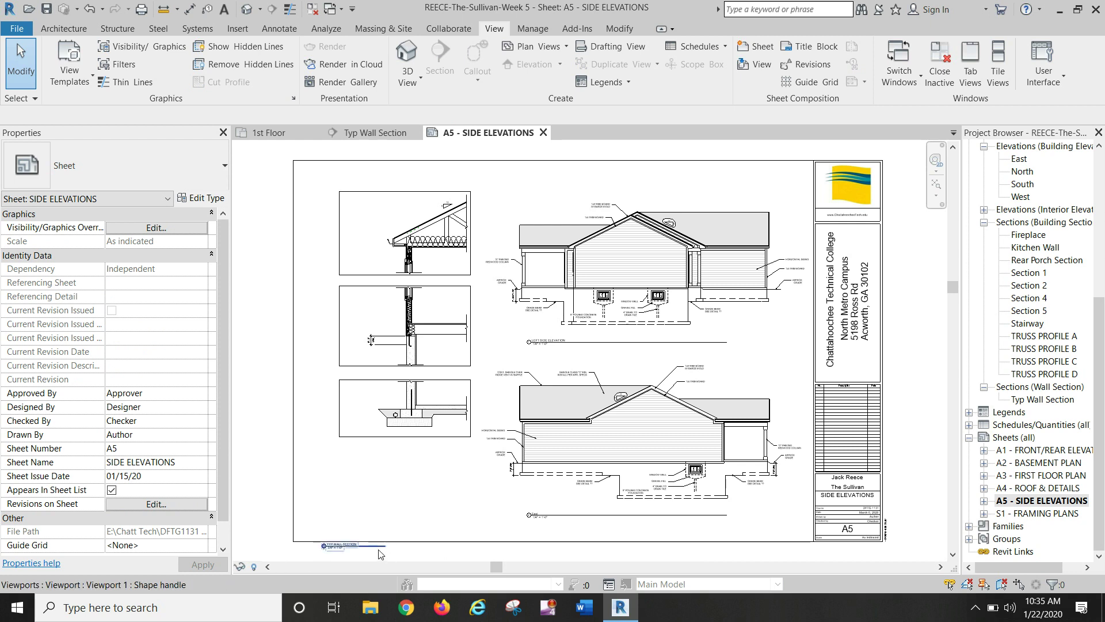
# Step: Raise the wall section's viewport title on sheet A5 to sit directly beneath its three stacked details
pyautogui.moveTo(383, 541); pyautogui.dragTo(422, 453)
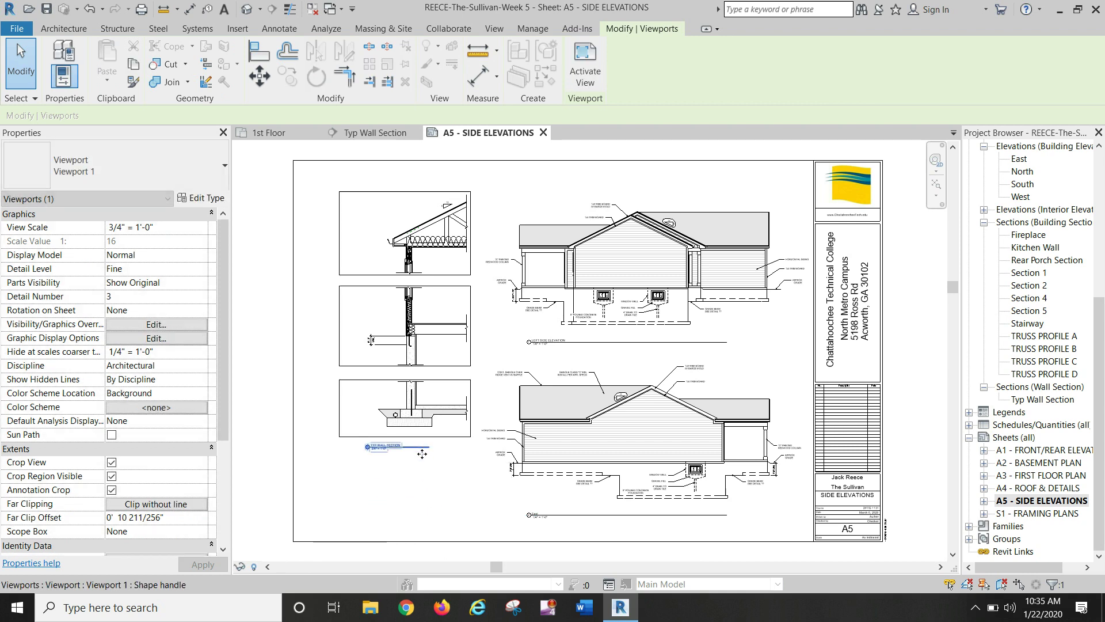
pyautogui.click(408, 530)
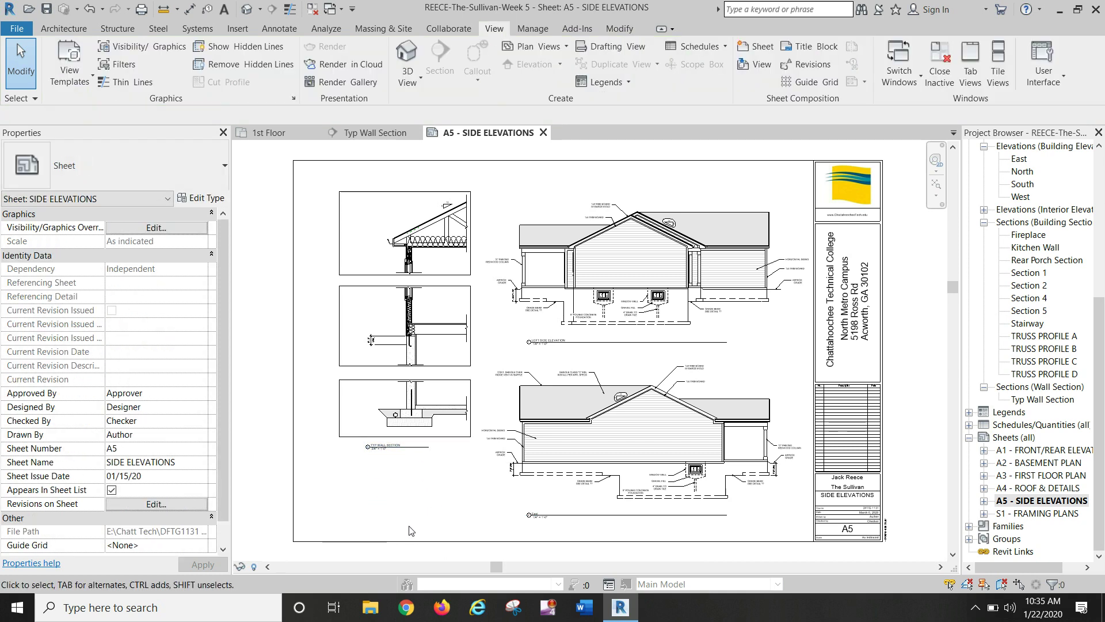